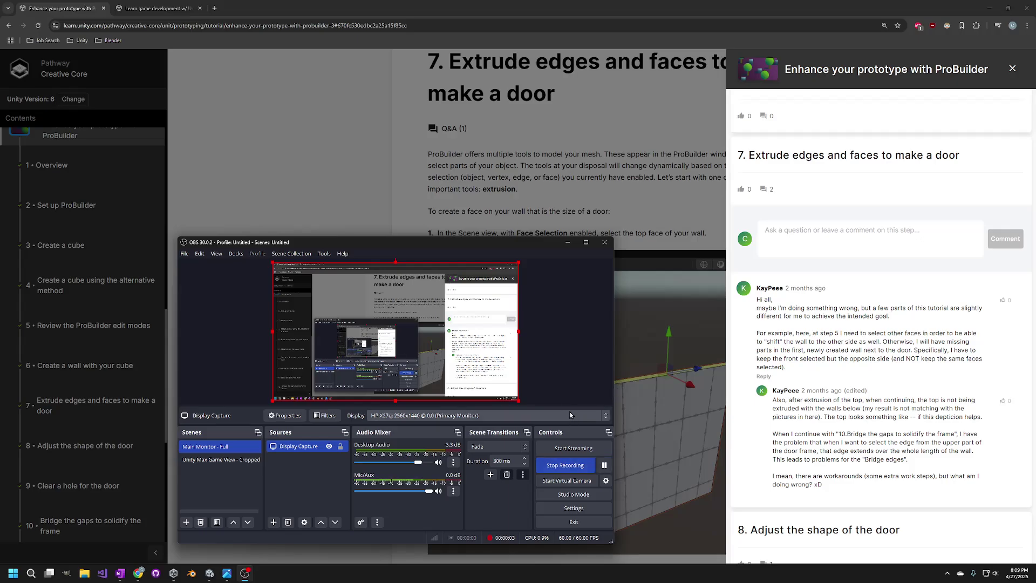
Step: Minimise the recording window and read the question and reply posted under "7. Extrude edges and faces to make a door"
left_click(567, 244)
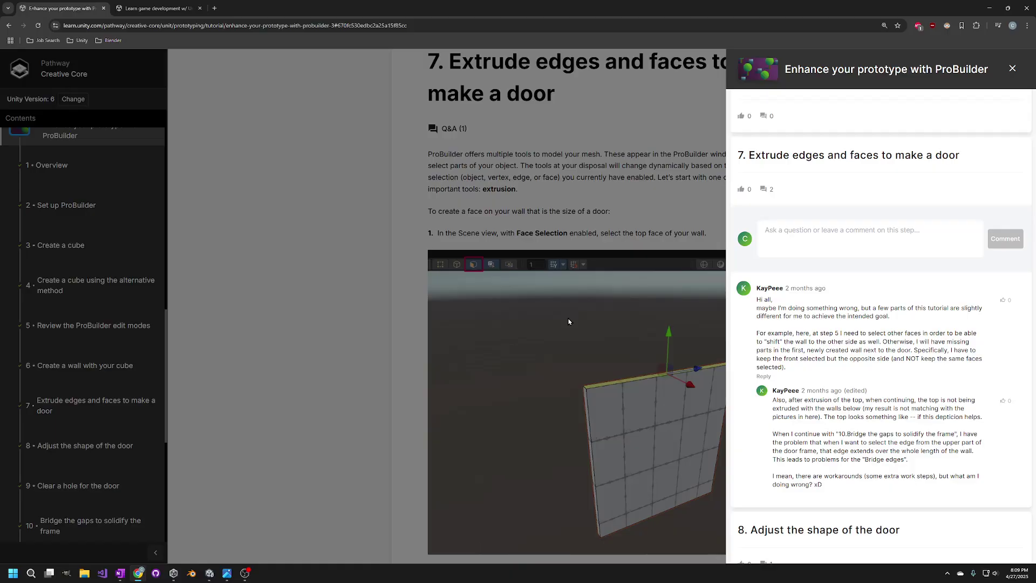
scroll(858, 329, "down", 3)
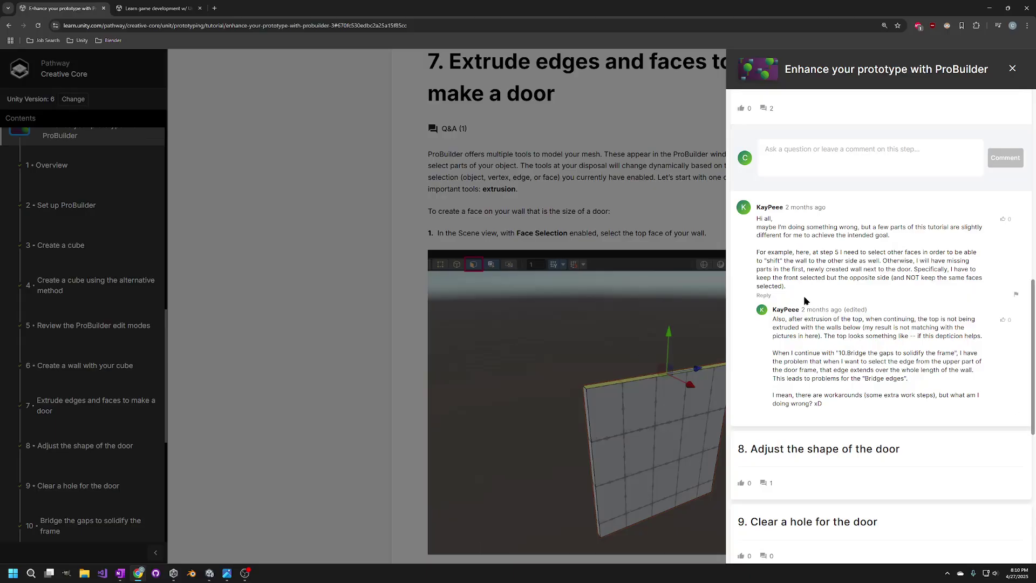
left_click_drag(773, 227, 913, 391)
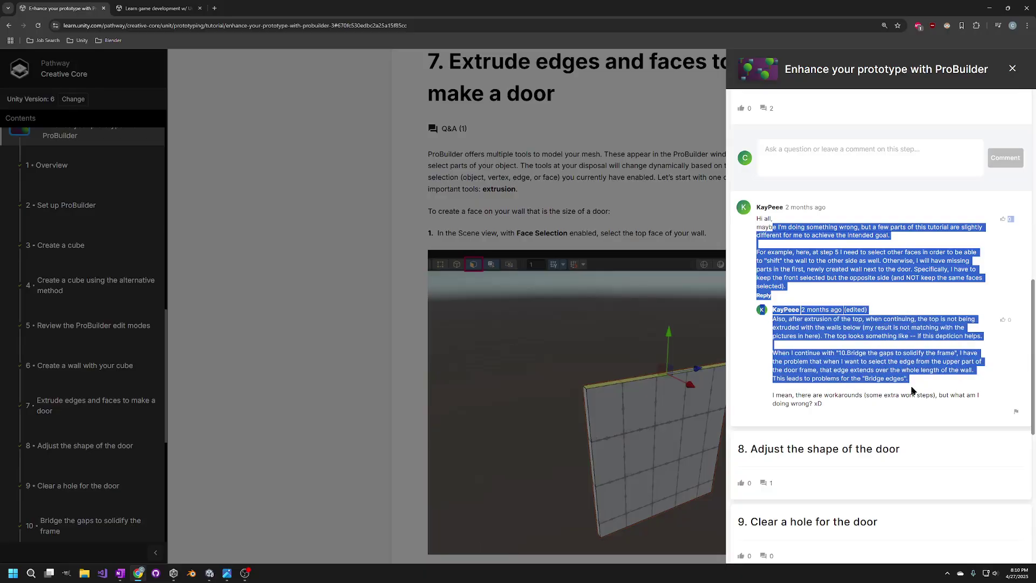
left_click(913, 390)
scroll(879, 317, "up", 1)
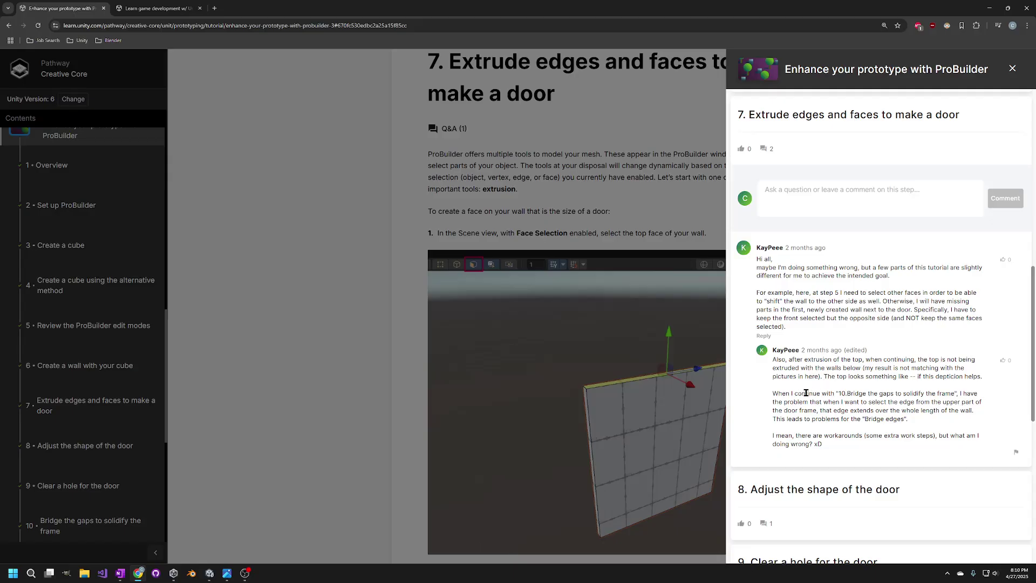
left_click_drag(773, 359, 814, 377)
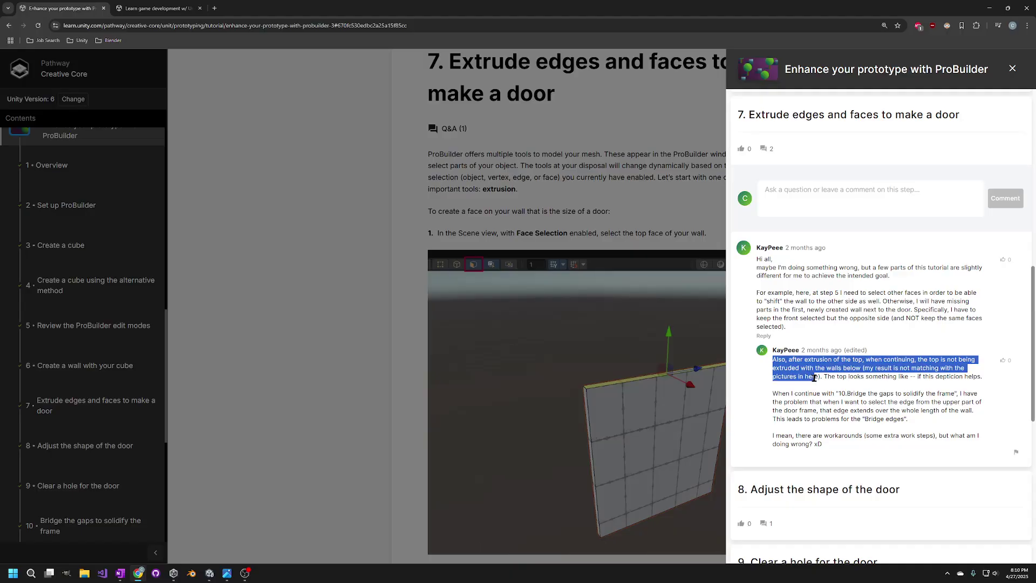
left_click(833, 399)
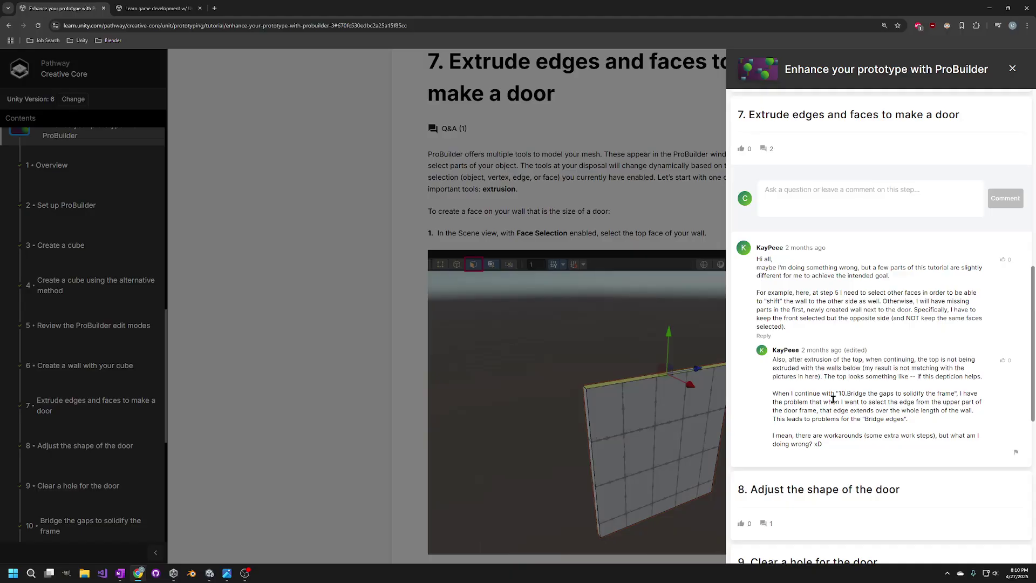
left_click_drag(786, 276, 871, 413)
left_click(872, 415)
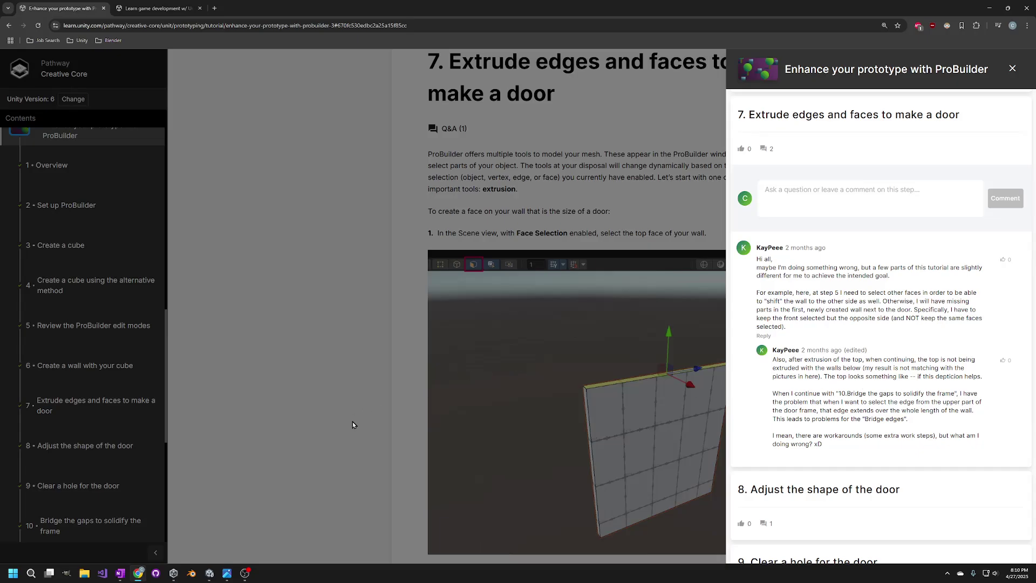
Step: Close the comments and review the tutorial's illustrated instructions for creating the wall and extruding the door, sections 6 to 8
left_click(521, 337)
scroll(378, 394, "down", 10)
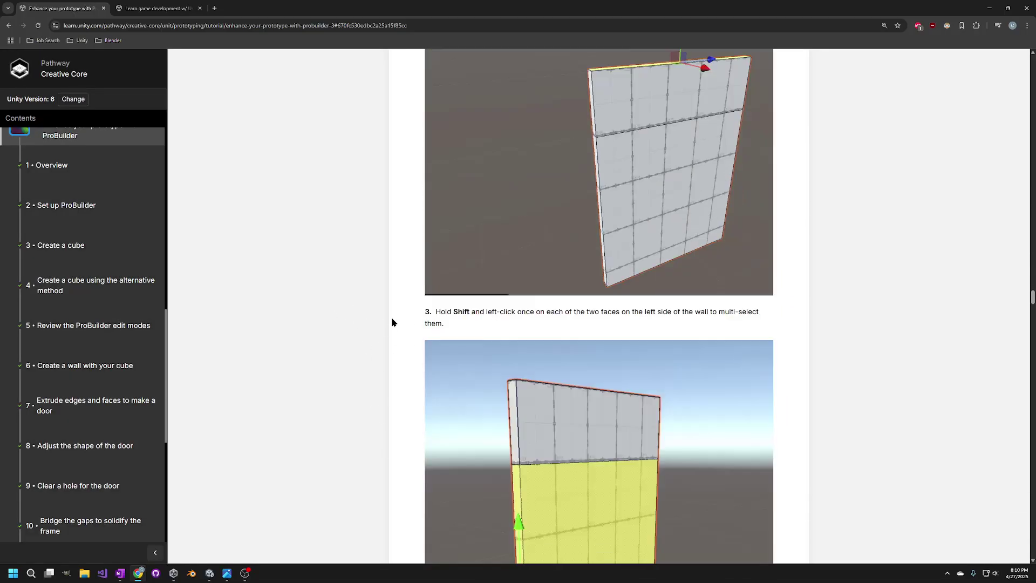
scroll(391, 322, "down", 5)
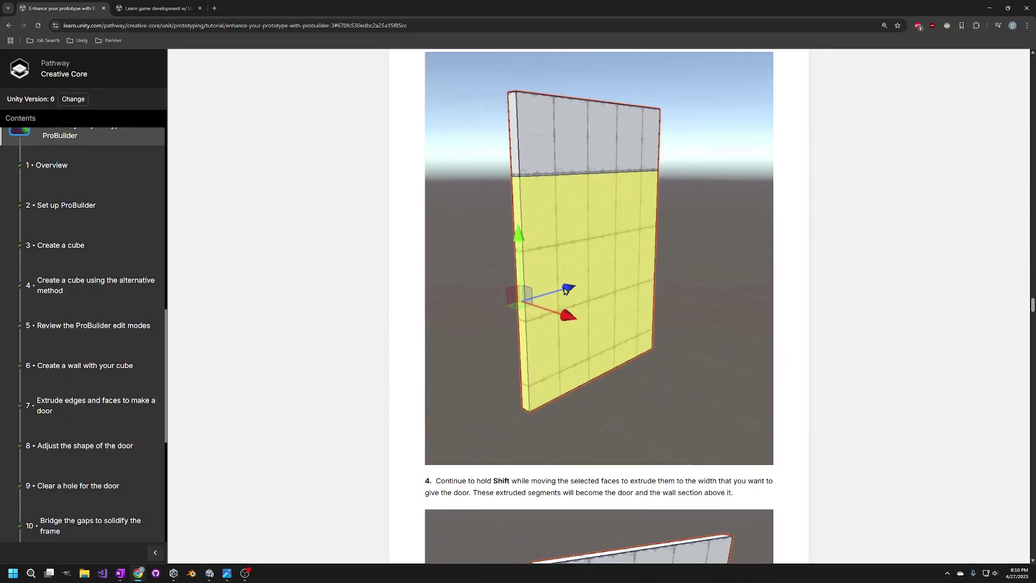
scroll(564, 290, "down", 17)
scroll(517, 276, "up", 3)
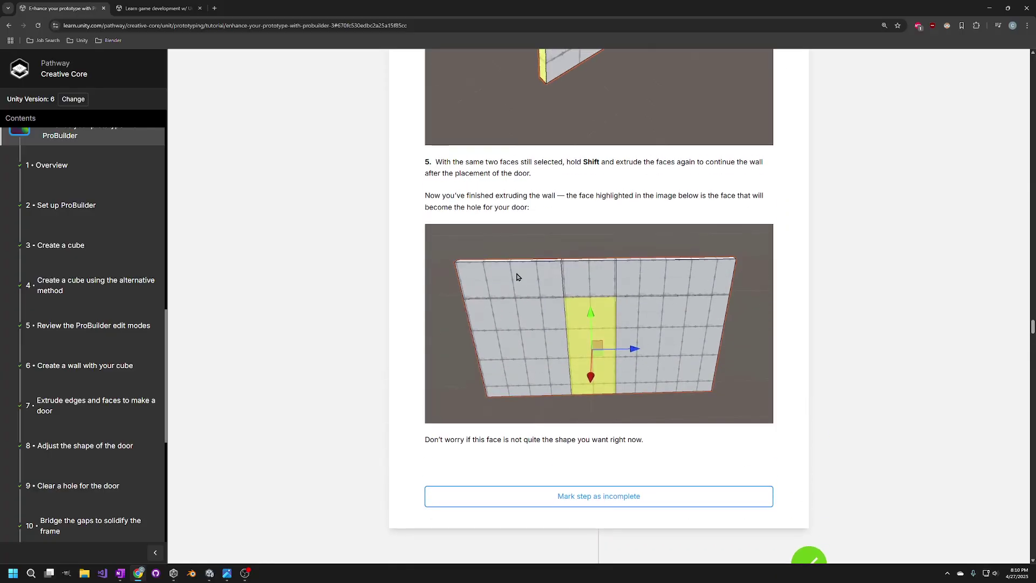
scroll(642, 373, "down", 13)
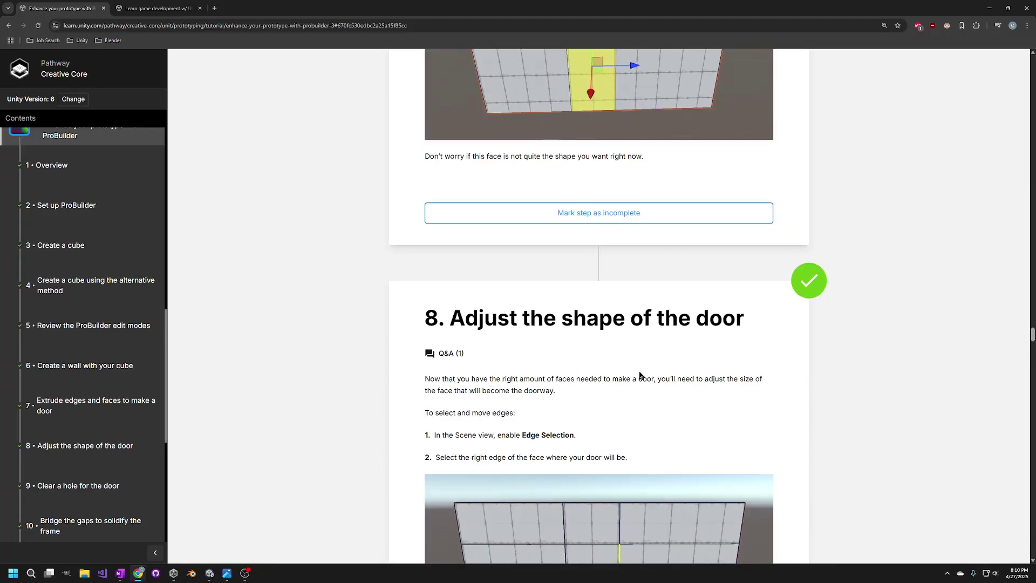
scroll(316, 376, "up", 15)
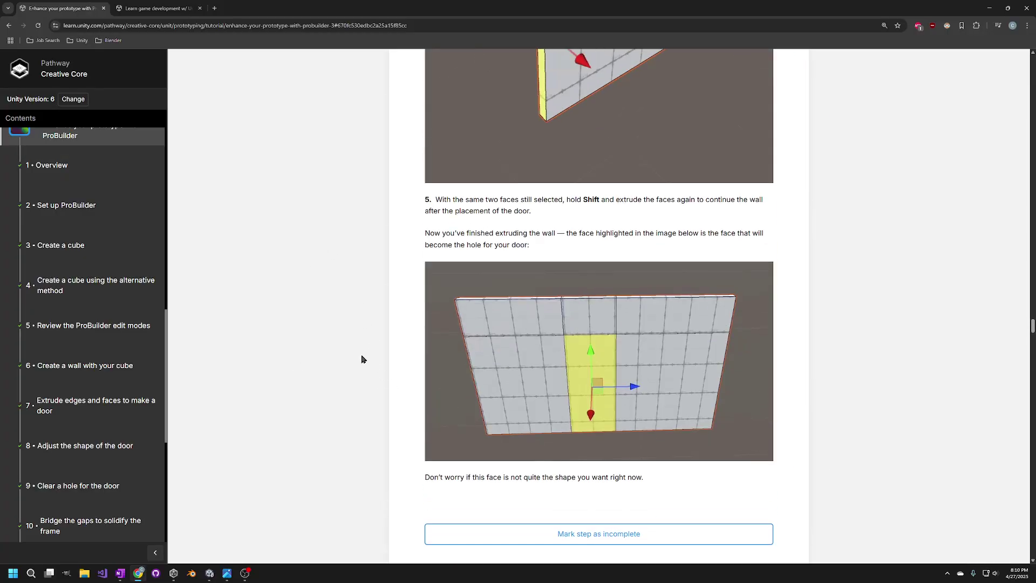
scroll(358, 274, "up", 20)
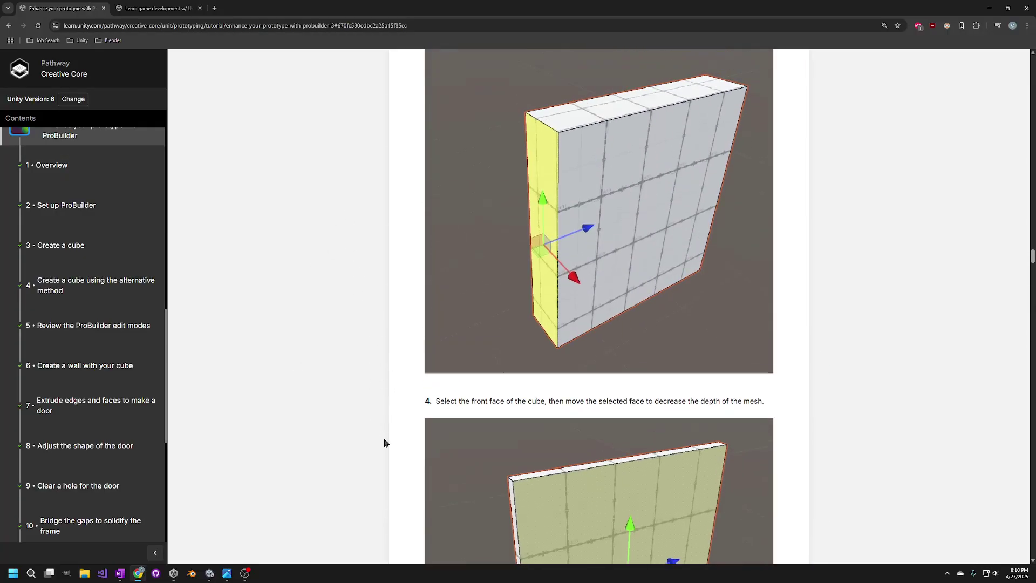
scroll(459, 329, "down", 4)
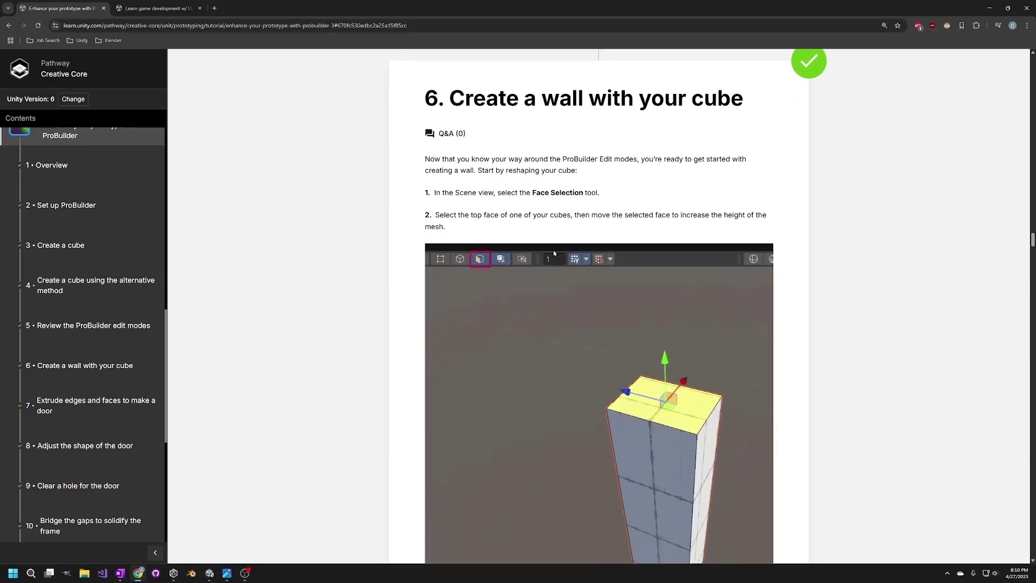
scroll(539, 297, "up", 9)
scroll(530, 352, "down", 10)
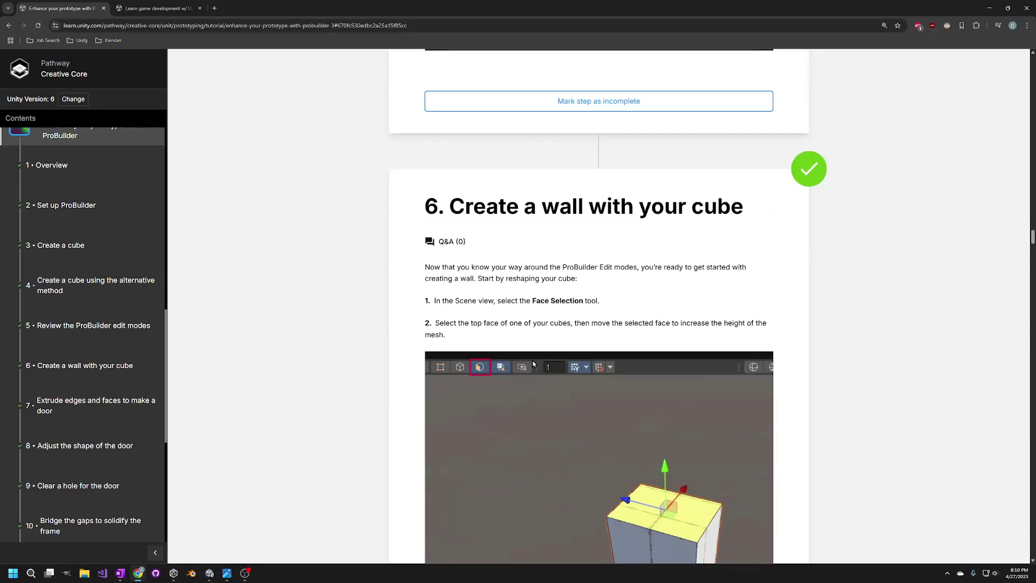
Step: Switch to Unity, create a ProBuilder cube on the ground of the empty scene, and leave shape creation
left_click(212, 573)
right_click_drag(512, 399, 590, 356)
scroll(512, 399, "down", 5)
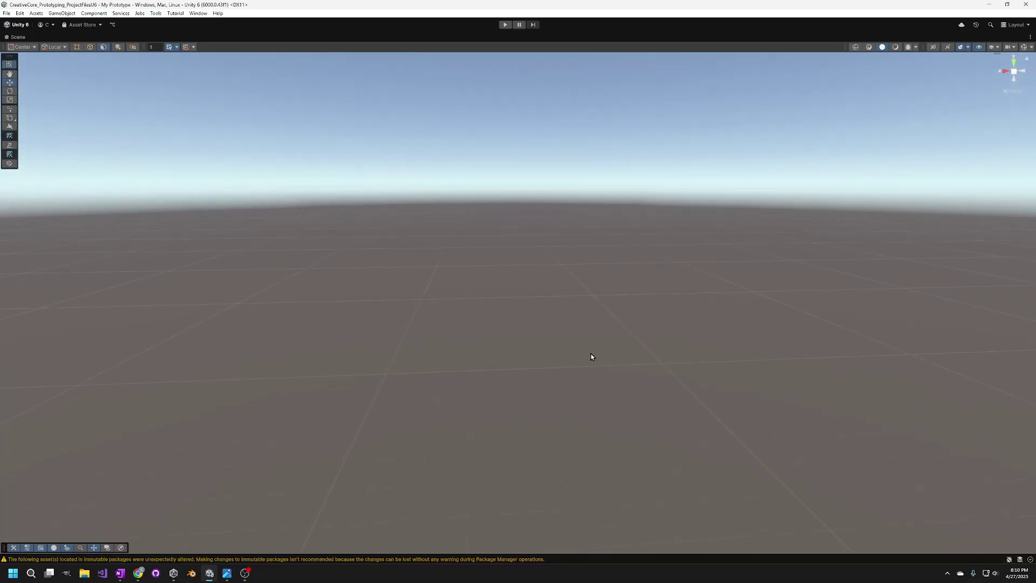
left_click(156, 13)
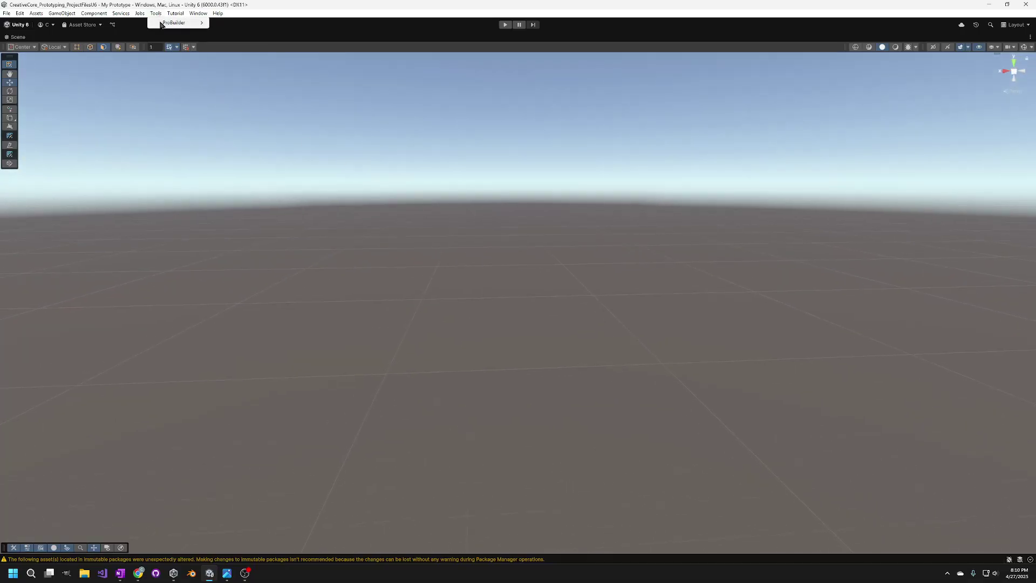
mouse_move(162, 25)
mouse_move(235, 24)
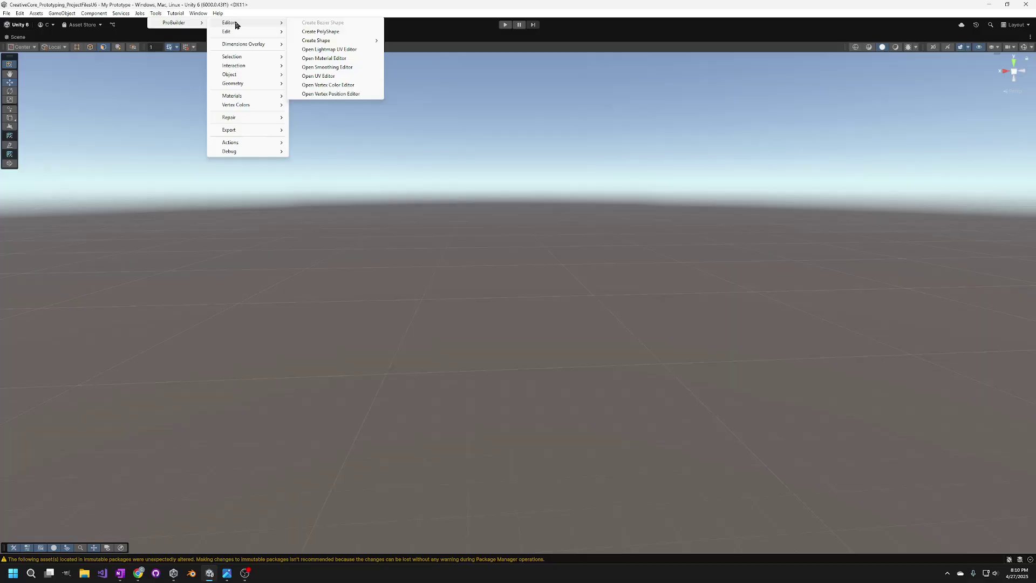
mouse_move(326, 42)
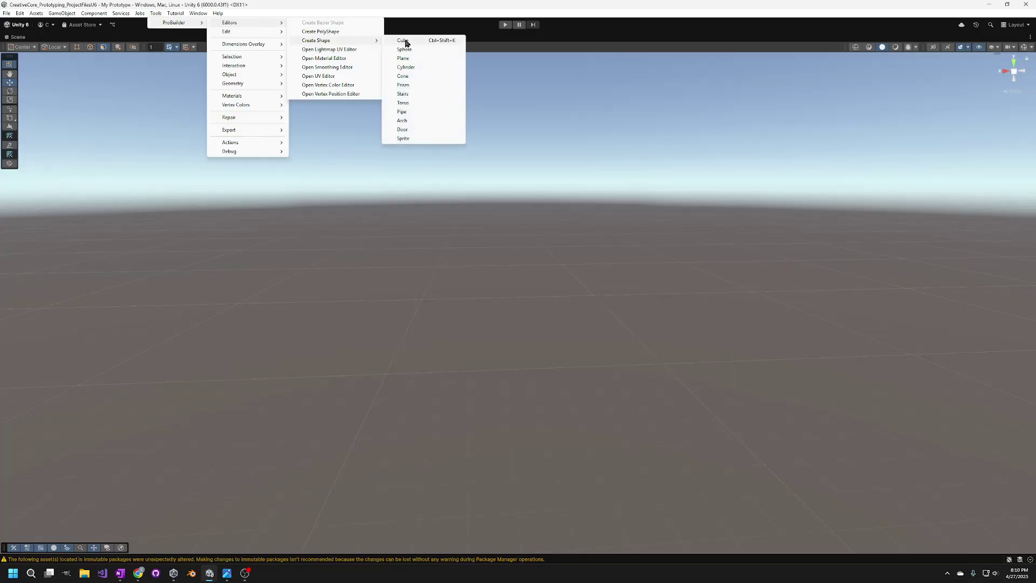
left_click(404, 40)
right_click_drag(548, 215, 485, 338)
left_click_drag(470, 322, 516, 341)
left_click(519, 289)
left_click_drag(585, 317, 631, 345, "alt")
scroll(631, 345, "up", 3)
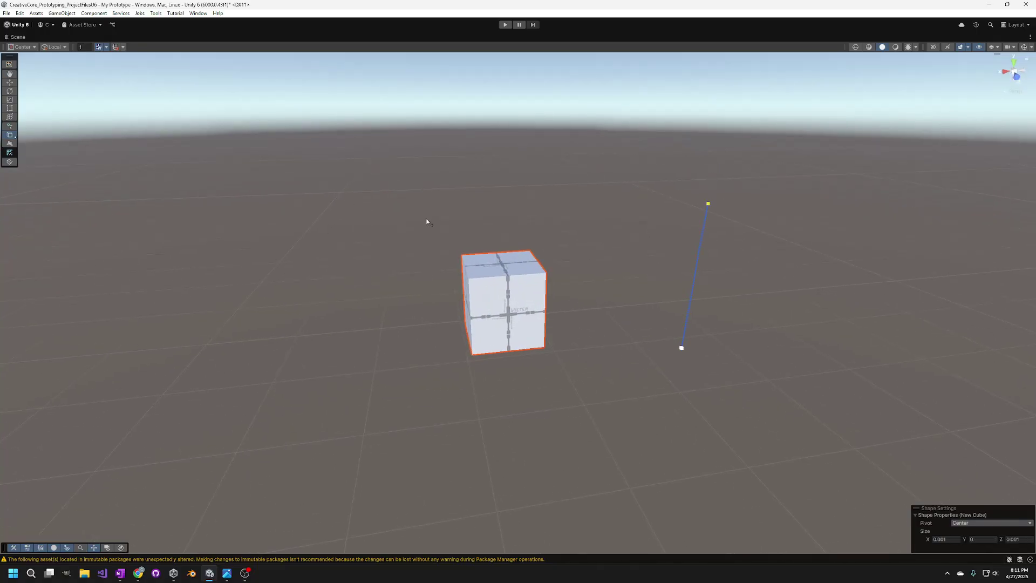
left_click(631, 262)
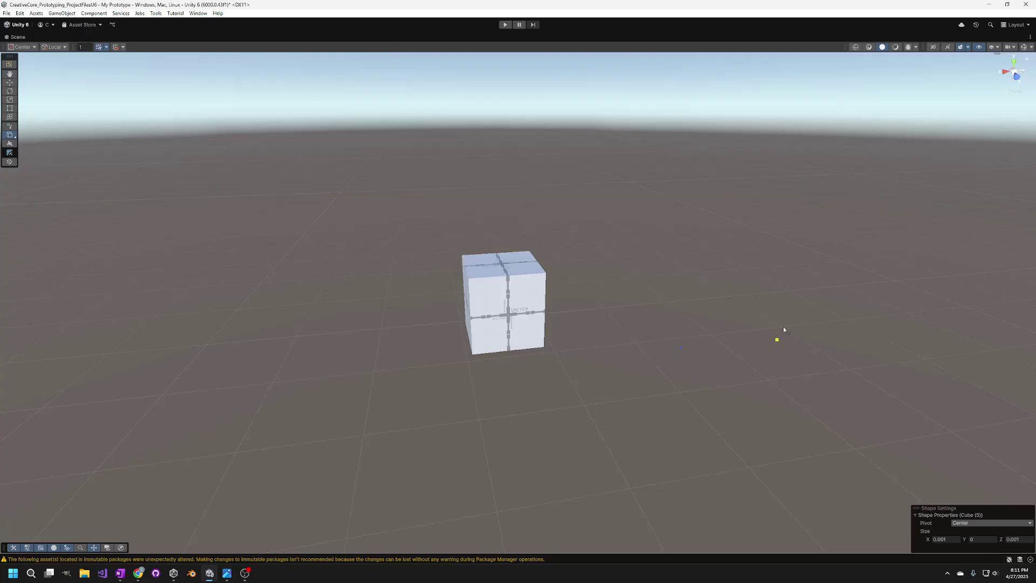
key("Escape")
left_click(564, 185)
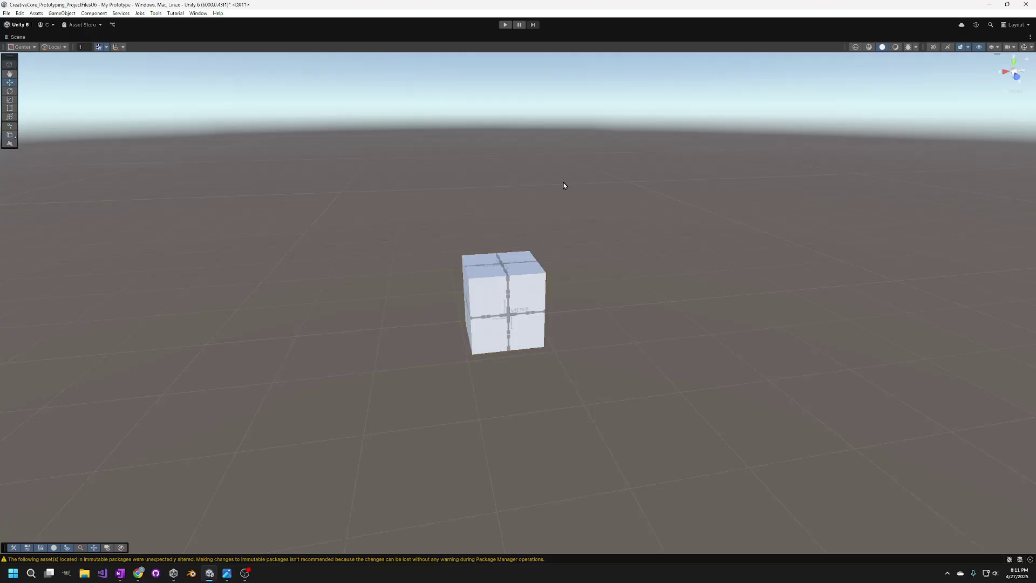
Step: Select the new cube and enter ProBuilder mesh editing with Face Selection enabled
left_click(522, 311)
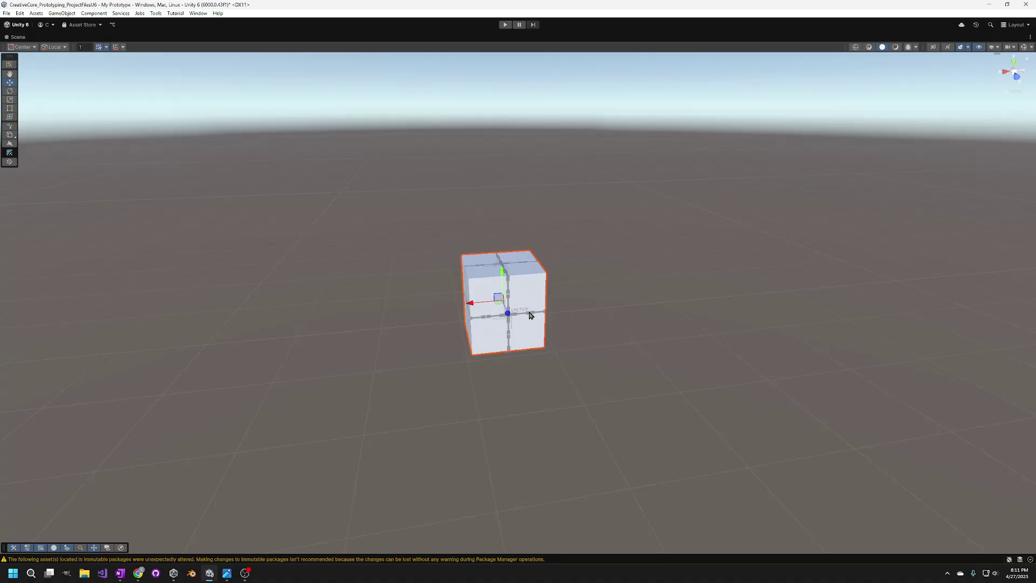
left_click(10, 64)
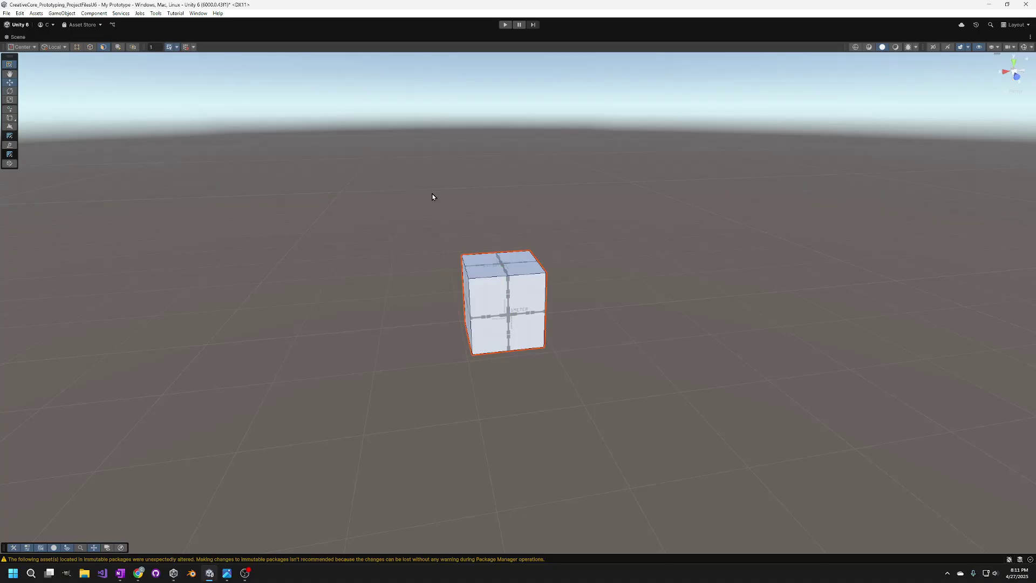
right_click_drag(432, 197, 442, 195)
key("w")
key("a")
left_click_drag(259, 162, 543, 305, "alt")
left_click(543, 306)
left_click(611, 259)
right_click_drag(454, 253, 460, 234)
key("w")
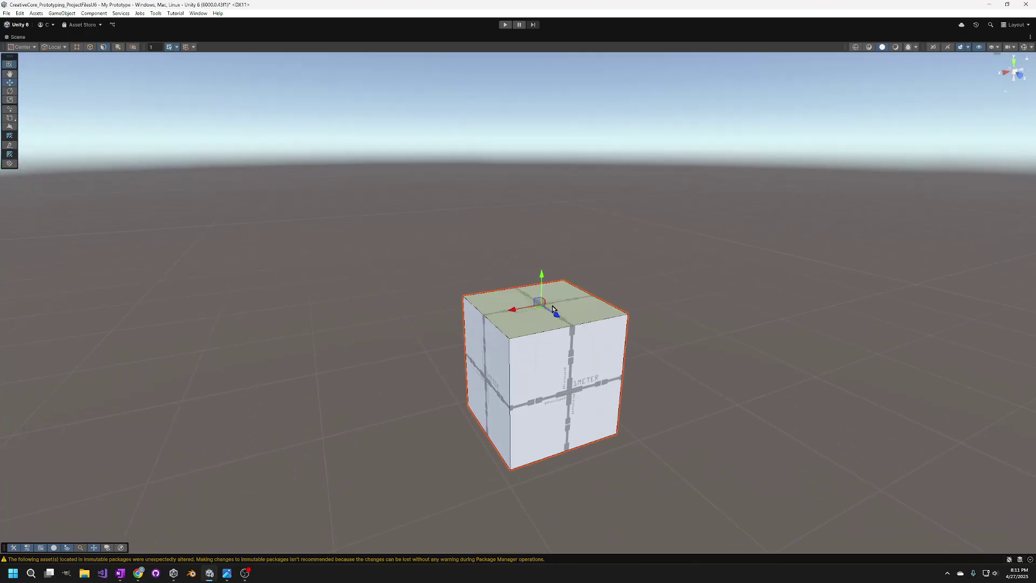
left_click(384, 250)
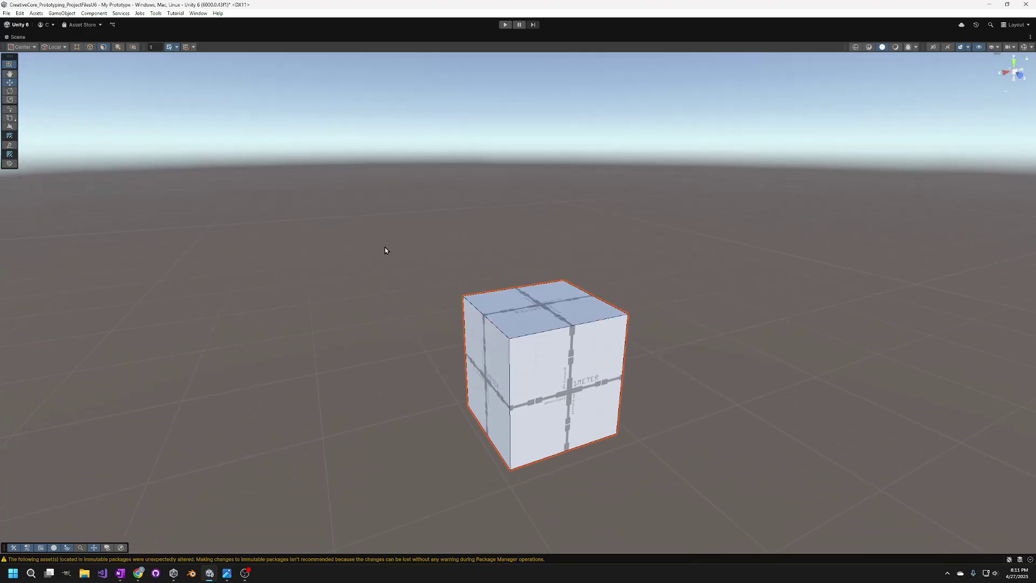
left_click(103, 47)
Step: Select the cube's top face and move it straight up to stretch the cube into a tall column
left_click(543, 309)
scroll(632, 274, "down", 4)
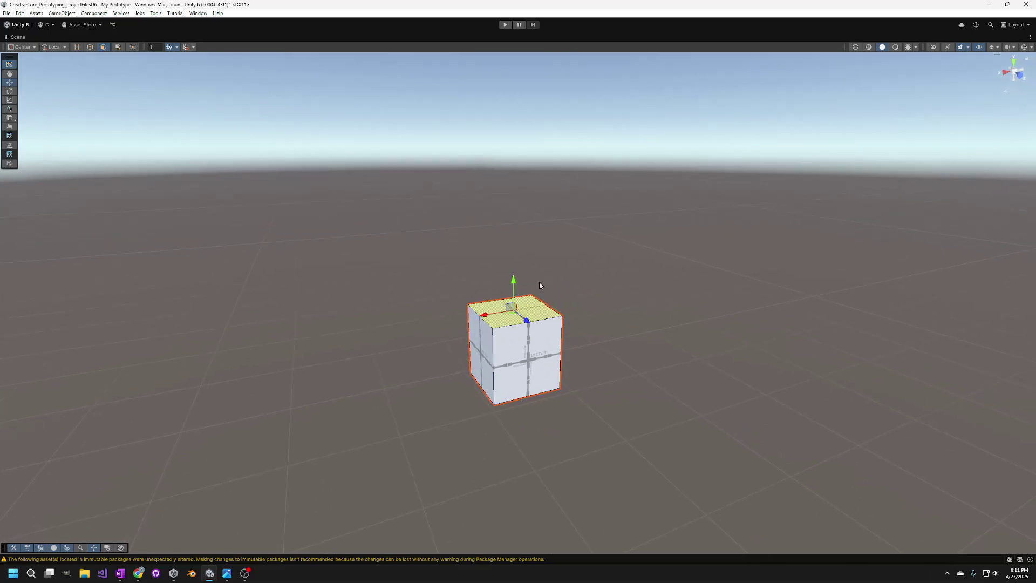
left_click_drag(514, 283, 521, 80)
mouse_move(592, 217)
right_mouse_down()
mouse_move(606, 252)
mouse_move(594, 220)
right_mouse_up()
key("s")
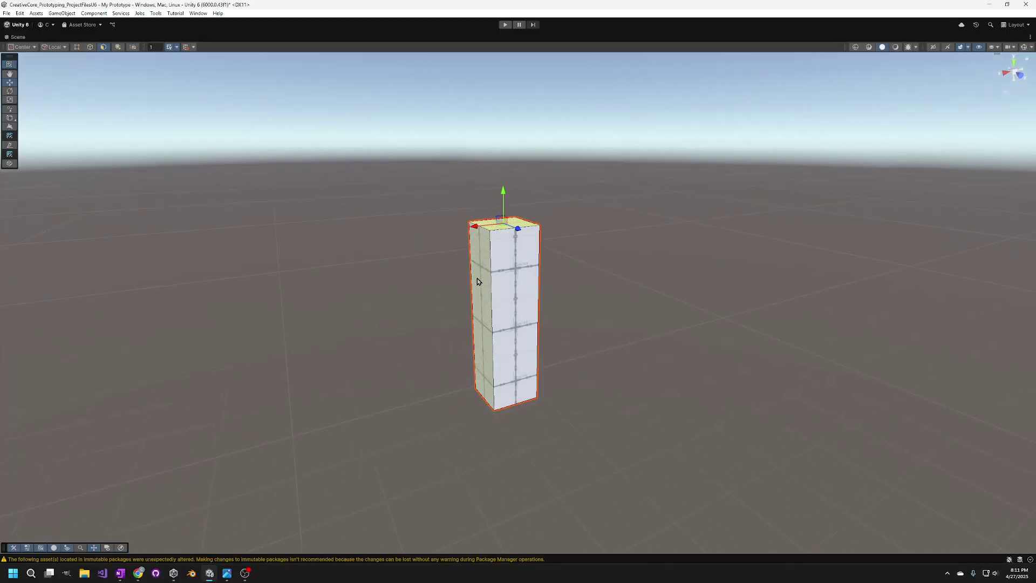
Step: Select the column's narrow side face and move it outward along the X axis to widen the mesh into a wall
left_click(481, 297)
left_click_drag(458, 328, 147, 364)
scroll(146, 365, "down", 5)
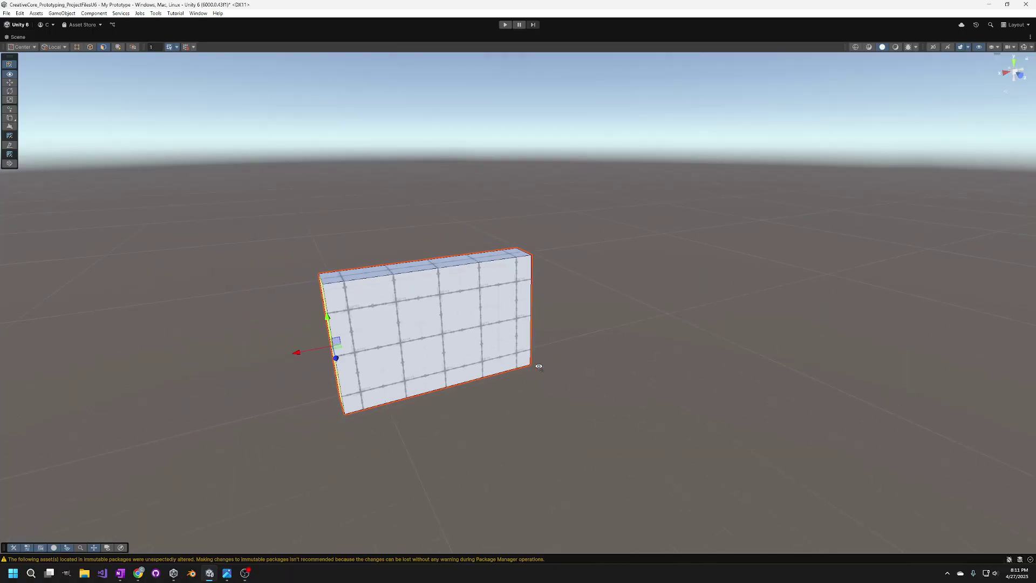
mouse_move(591, 331)
left_mouse_down("alt")
mouse_move(578, 342)
mouse_move(582, 331)
left_mouse_up("alt")
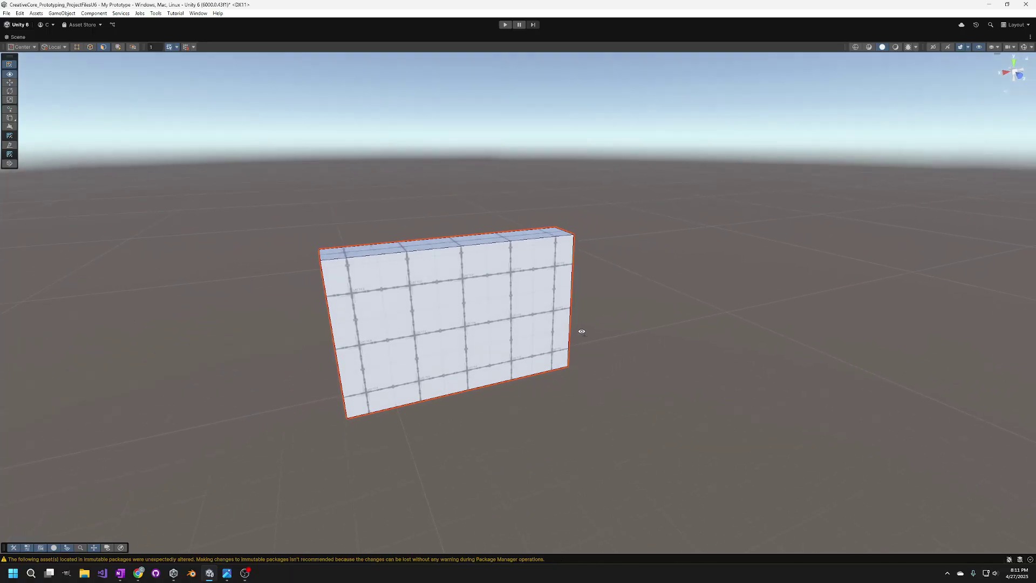
scroll(588, 332, "up", 3)
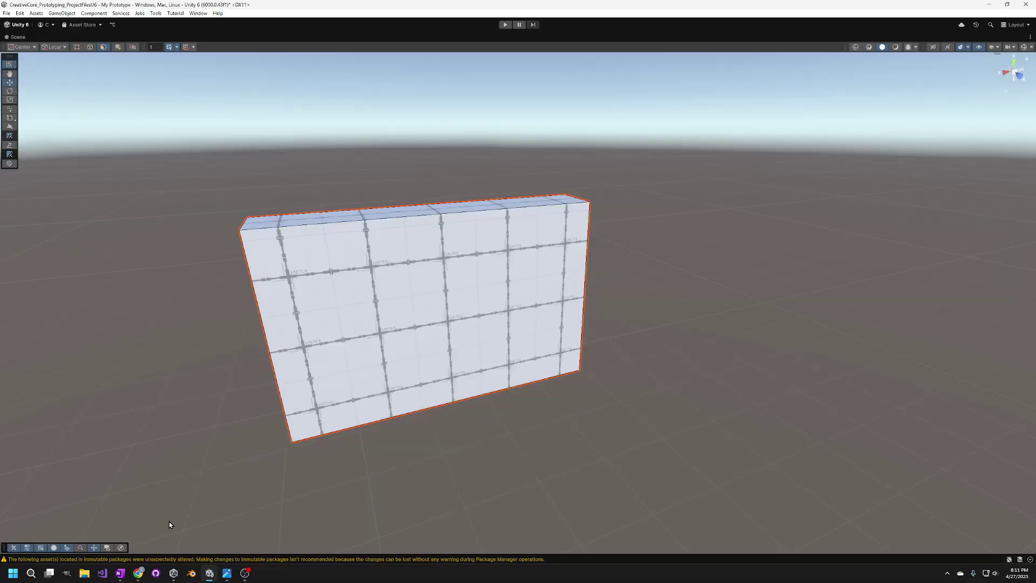
Step: Check the wall instructions in the browser, then back in Unity move the wall's large front face inward to make it thin
left_click(138, 573)
scroll(487, 381, "down", 15)
scroll(487, 381, "down", 4)
scroll(501, 368, "up", 5)
key("alt+Tab")
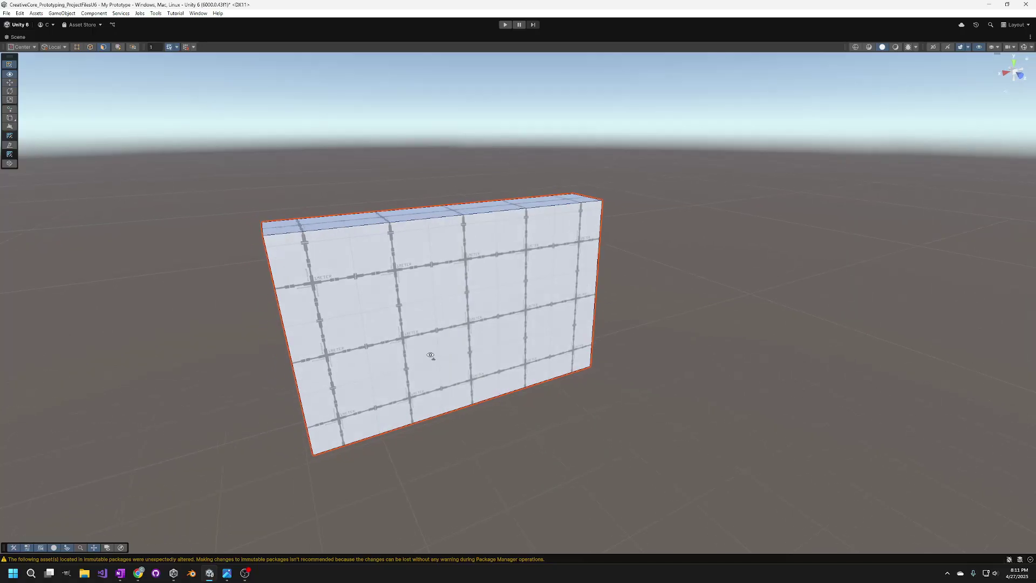
left_click_drag(430, 355, 536, 335, "alt")
left_click(574, 300)
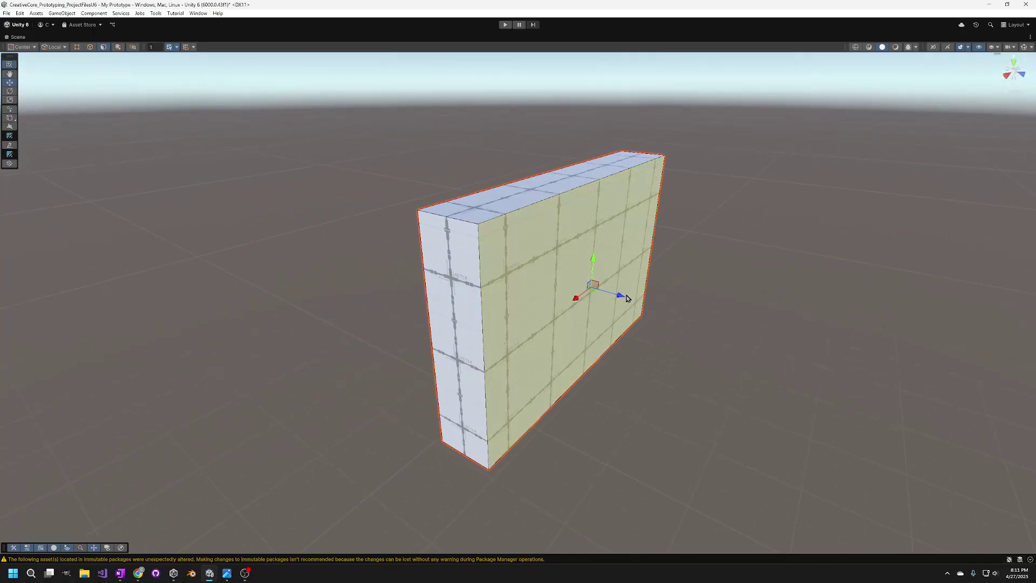
left_click_drag(621, 296, 584, 289)
left_click(679, 373)
left_click_drag(679, 370, 672, 372, "alt")
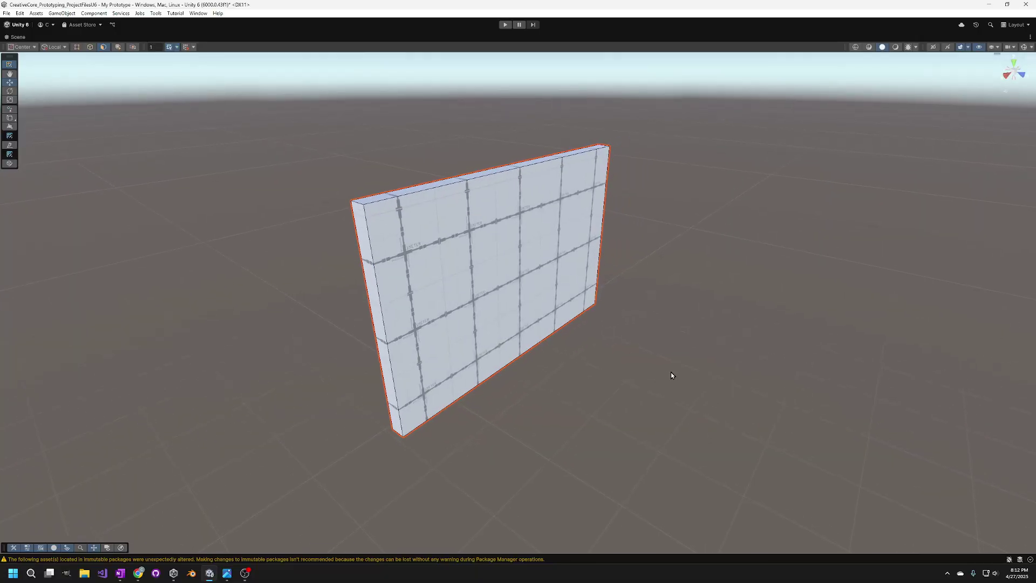
Step: Switch to the browser and read the first steps of section 7 on extruding the wall's top face
key("alt+Tab")
scroll(642, 278, "down", 3)
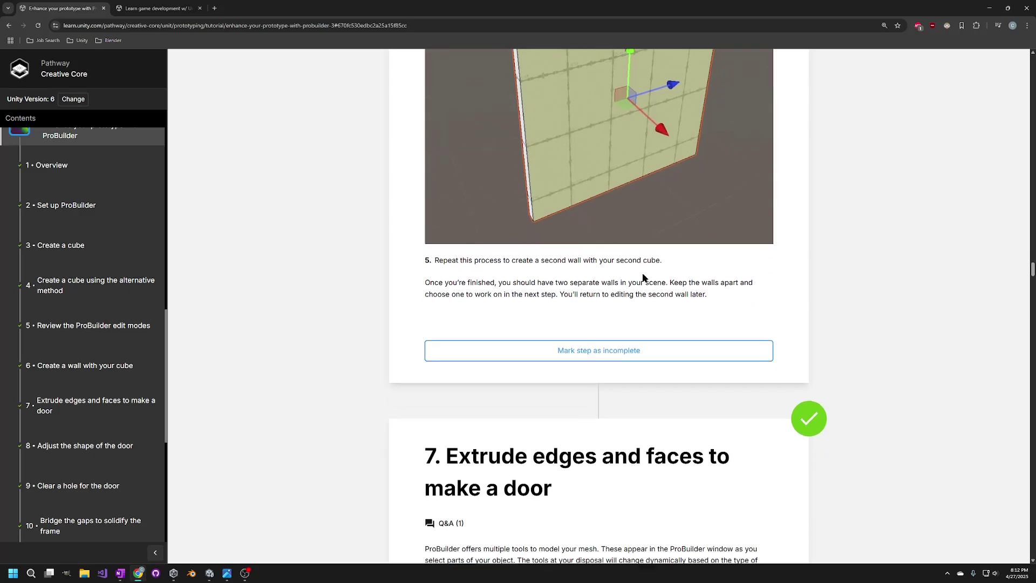
scroll(642, 277, "down", 7)
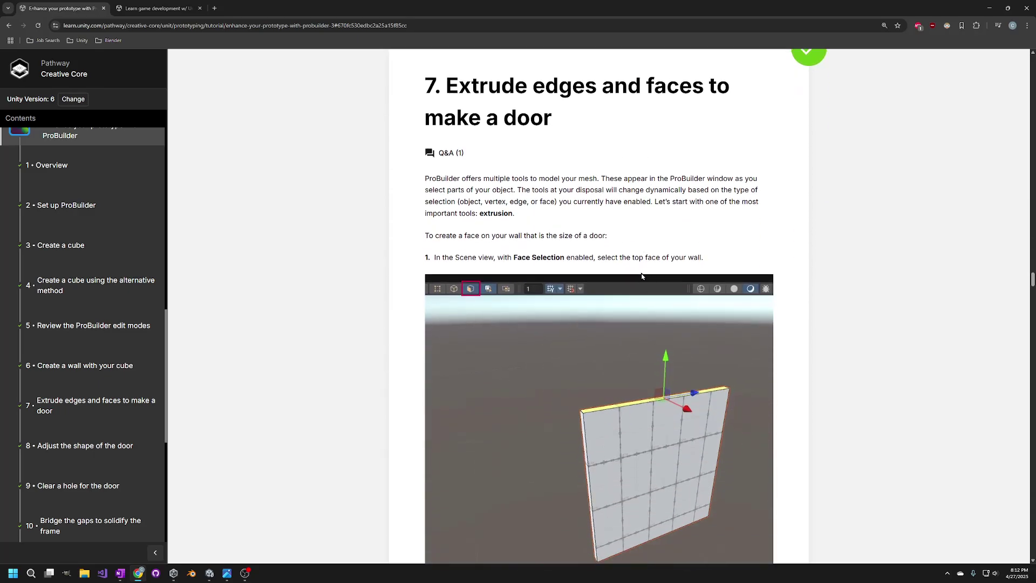
scroll(634, 300, "down", 20)
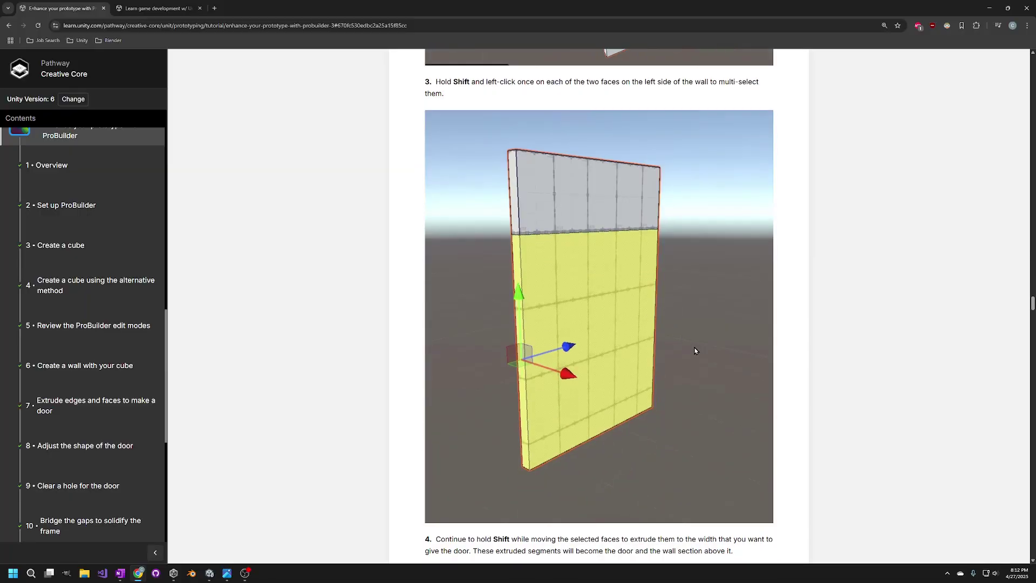
scroll(694, 352, "up", 8)
scroll(696, 356, "up", 8)
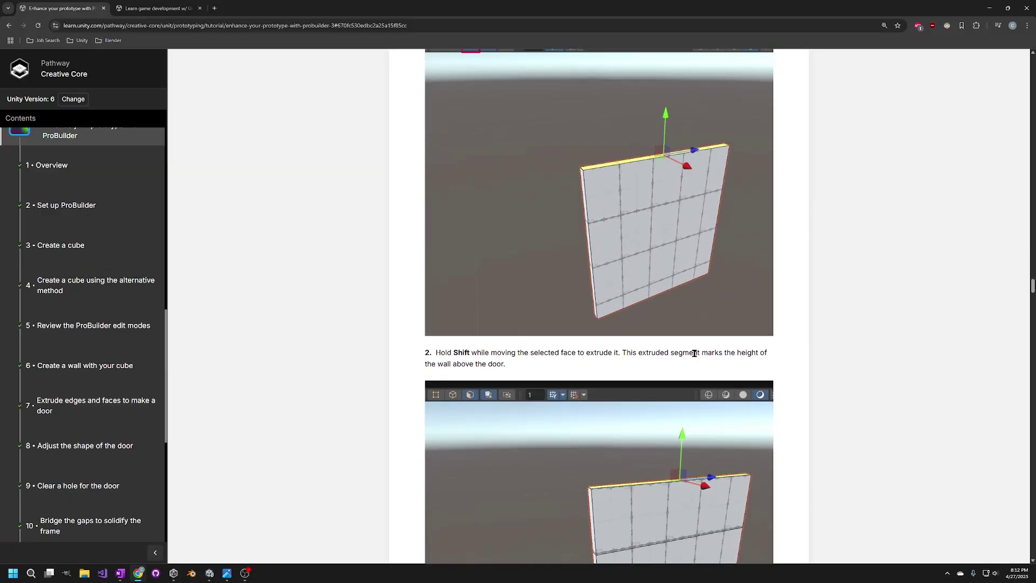
scroll(695, 356, "down", 2)
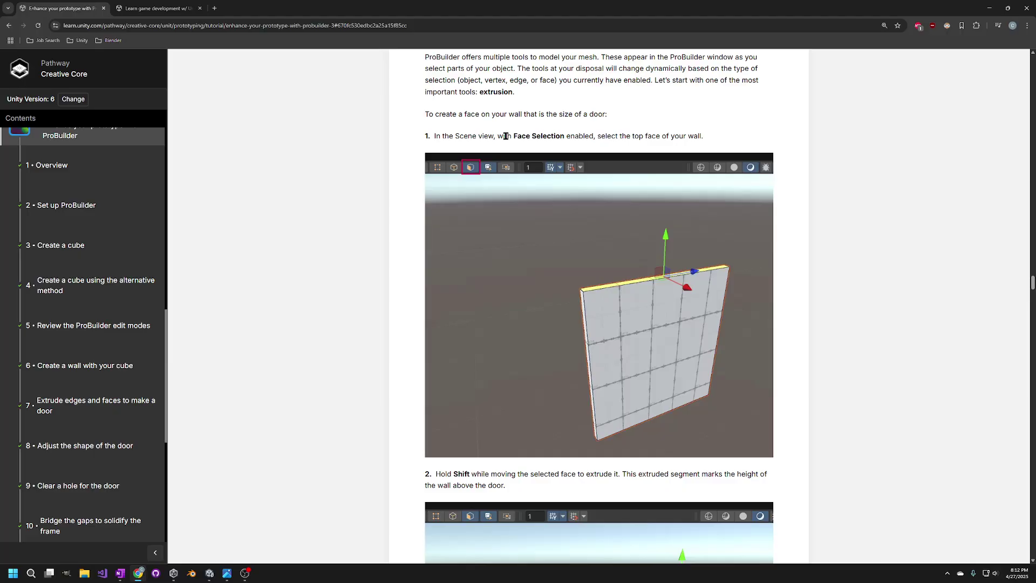
left_click_drag(505, 136, 693, 145)
left_click(708, 140)
scroll(745, 276, "down", 3)
Step: Back in Unity, select the wall's top face and extrude it straight up to form the segment above the door
key("alt+Tab")
right_click_drag(626, 262, 623, 207)
left_click_drag(623, 208, 555, 245, "alt")
left_click(550, 245)
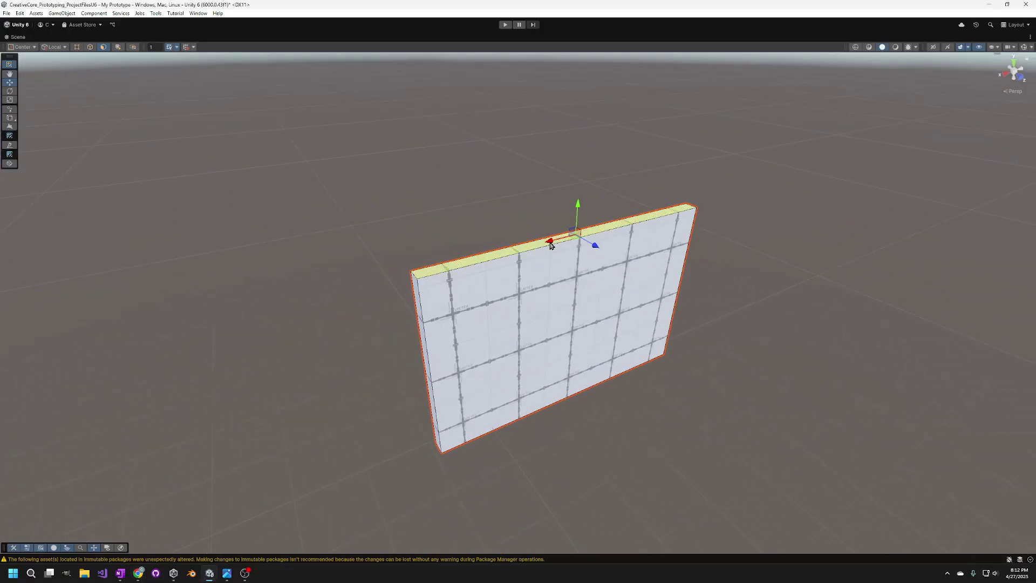
right_click_drag(729, 277, 736, 269)
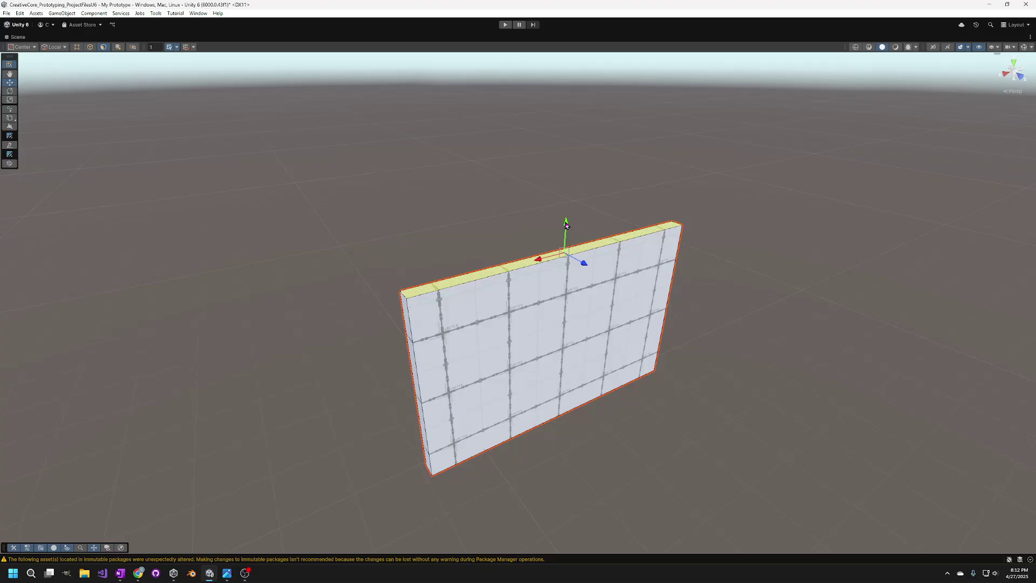
left_click_drag(566, 222, 562, 82)
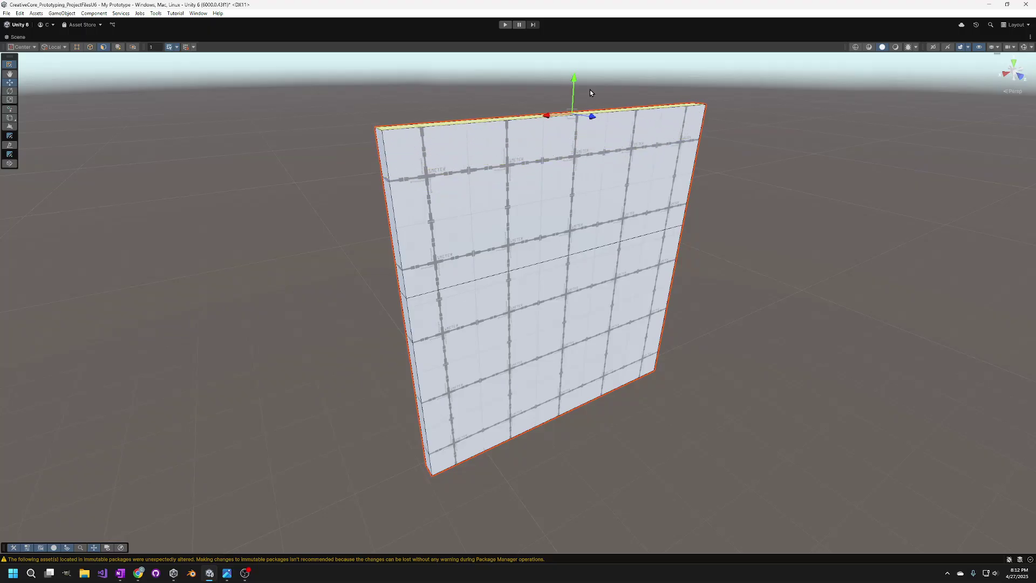
left_click(818, 167)
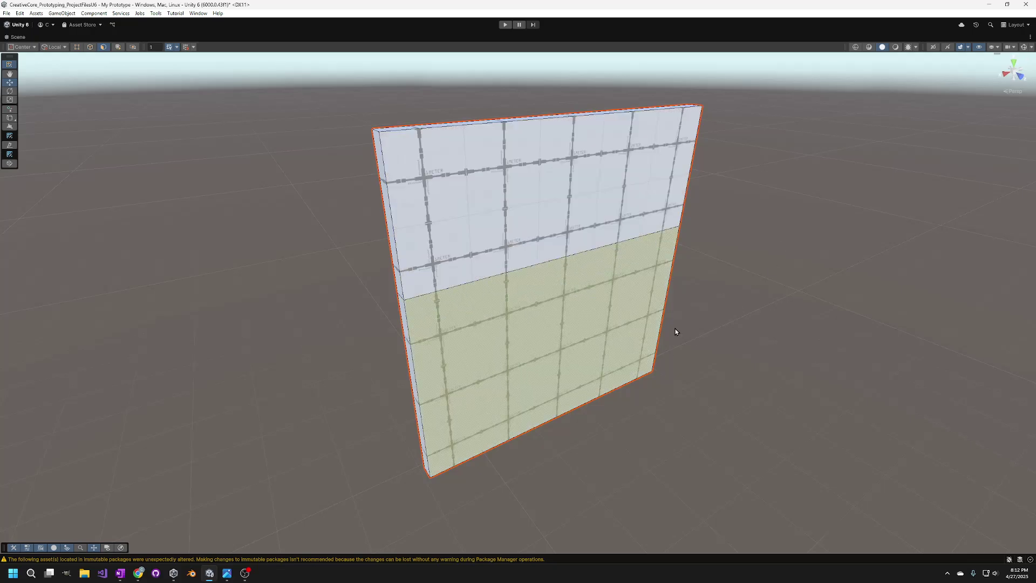
Step: Select the lower and then the upper front face of the wall to examine the two separate segments
key("w")
key("d")
right_click_drag(815, 322, 742, 296)
key("s")
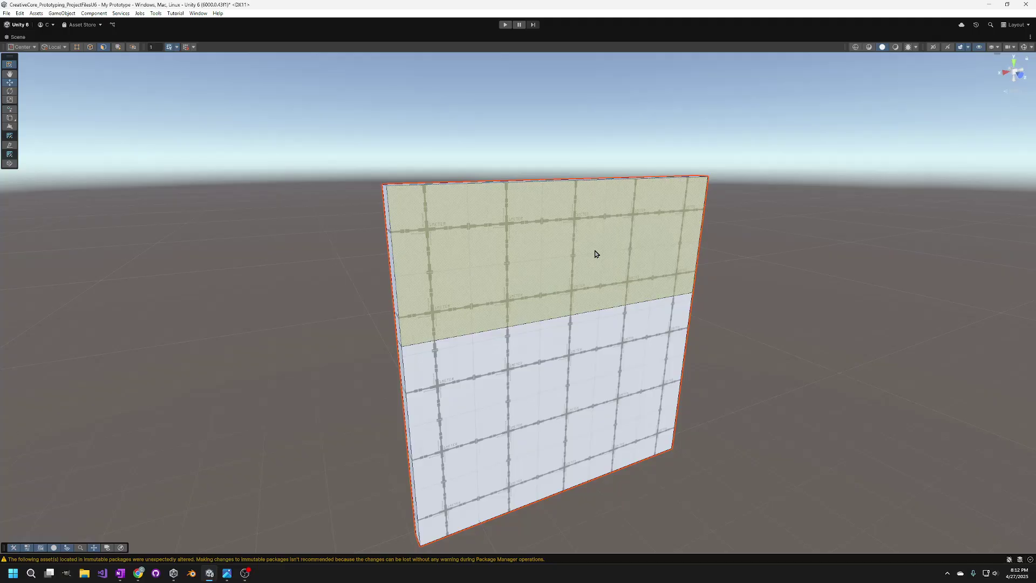
left_click(598, 380)
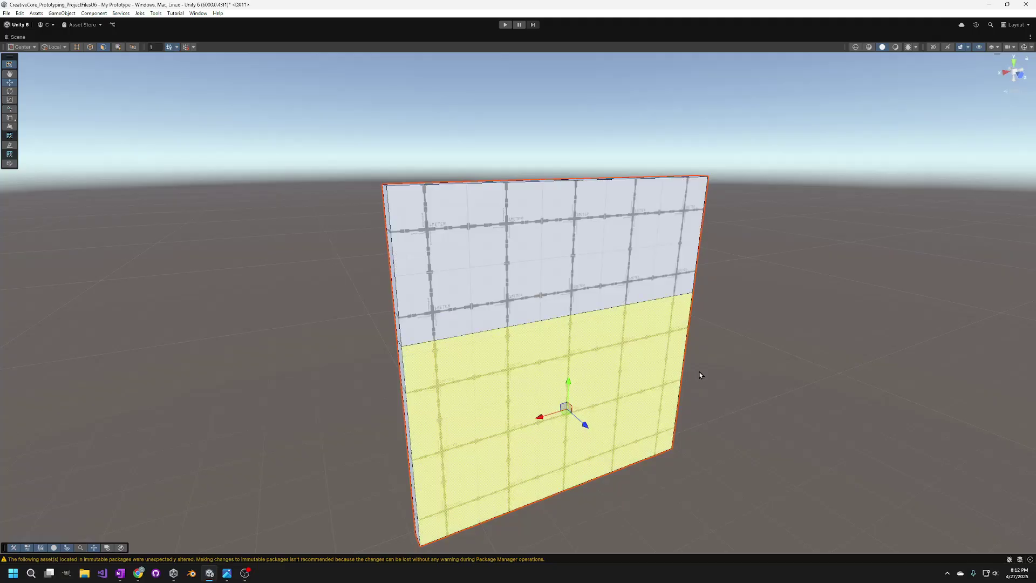
left_click(583, 232)
left_click_drag(709, 299, 717, 283, "alt")
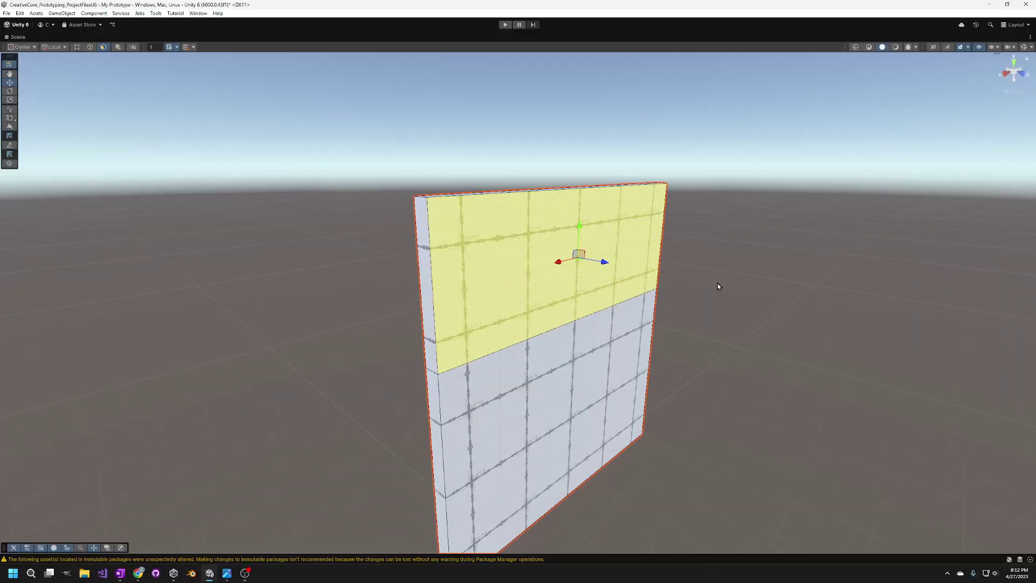
Step: Try pulling the upper and lower front faces out from the wall separately, and undo each attempt
left_click_drag(608, 262, 715, 314)
key("ctrl+z")
left_click(549, 345)
left_click_drag(569, 383, 635, 398)
key("ctrl+z")
left_click_drag(716, 357, 684, 335, "alt")
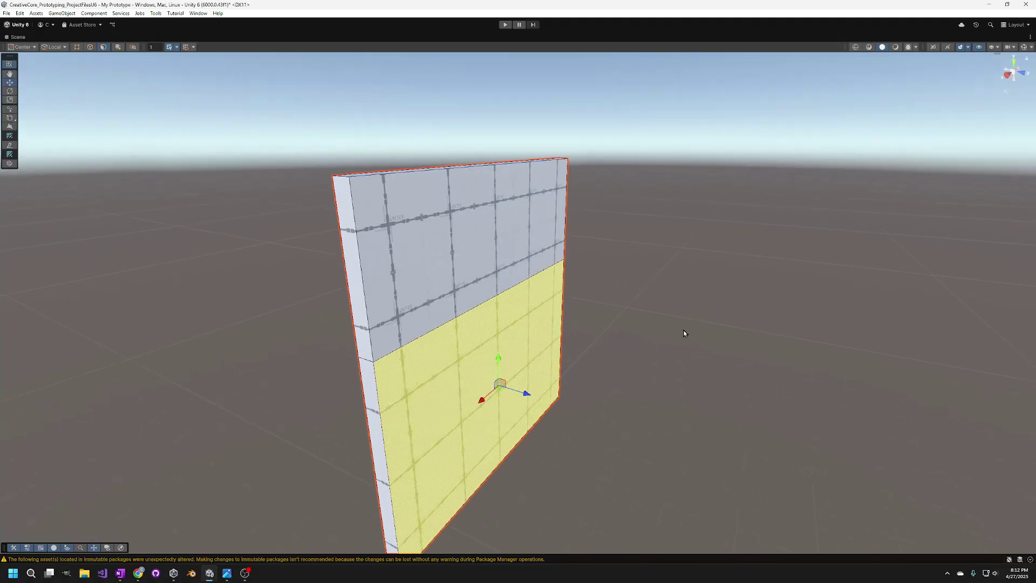
left_click(549, 263)
left_click_drag(512, 242, 605, 259, "shift")
key("ctrl+z")
left_click_drag(784, 301, 708, 279, "alt")
right_click_drag(709, 279, 728, 300)
left_click(728, 300)
scroll(698, 304, "down", 5)
right_click_drag(526, 318, 502, 313)
key("w")
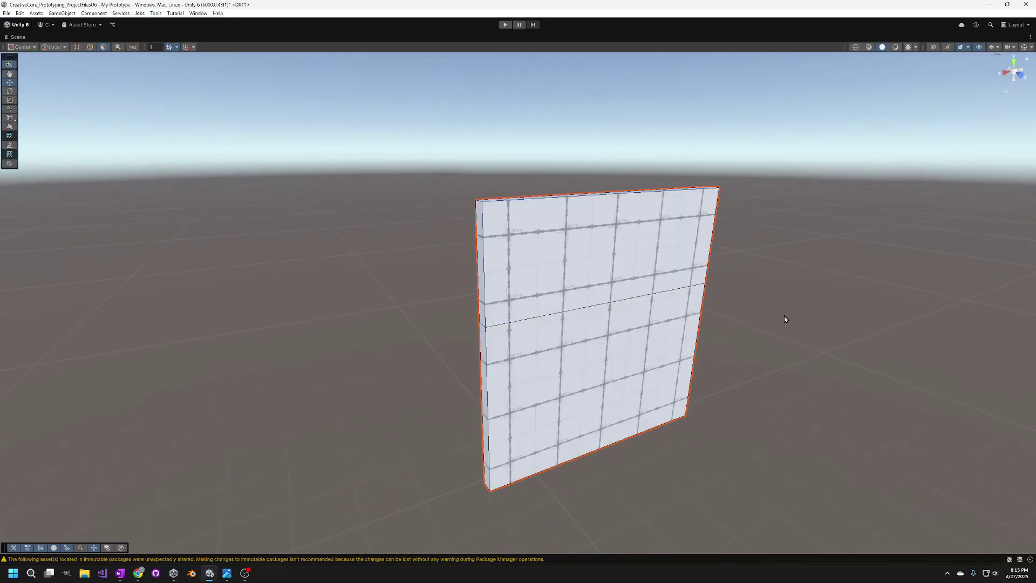
right_click_drag(784, 316, 775, 317)
key("w")
Step: Switch to the browser and read step 3 of the tutorial on multi-selecting the wall's two side faces
key("alt+Tab")
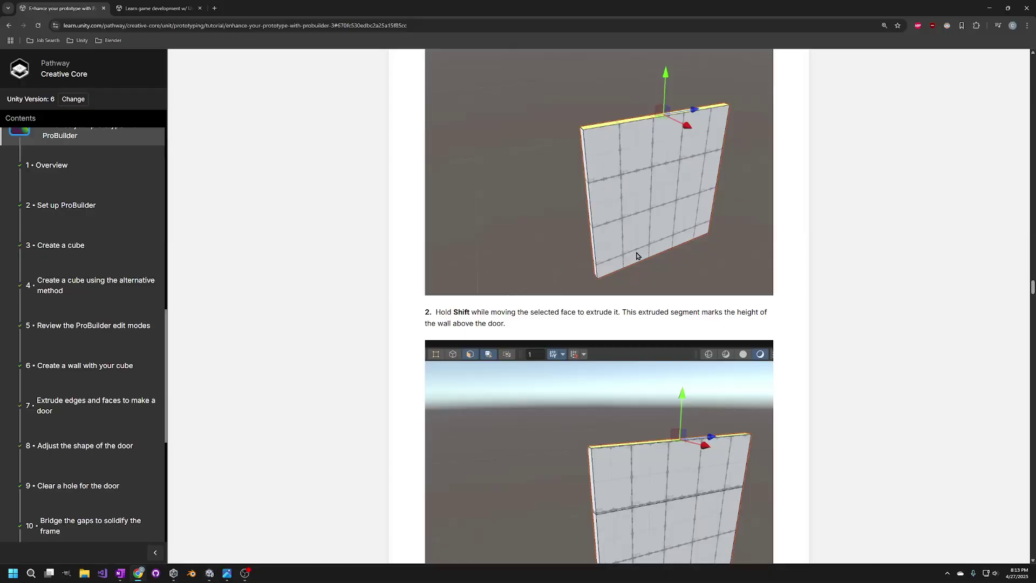
scroll(664, 289, "down", 2)
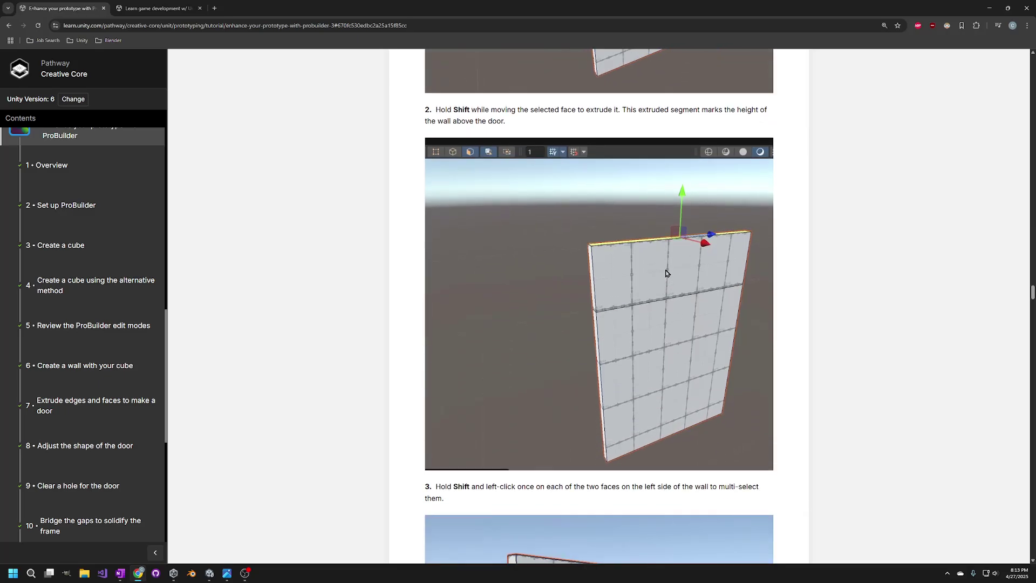
scroll(667, 273, "down", 7)
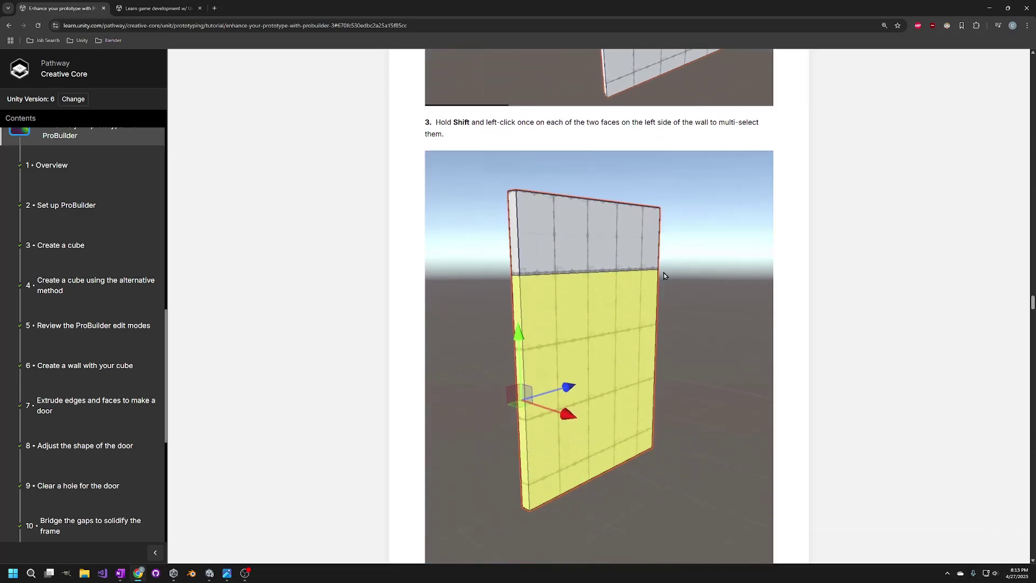
scroll(664, 273, "down", 1)
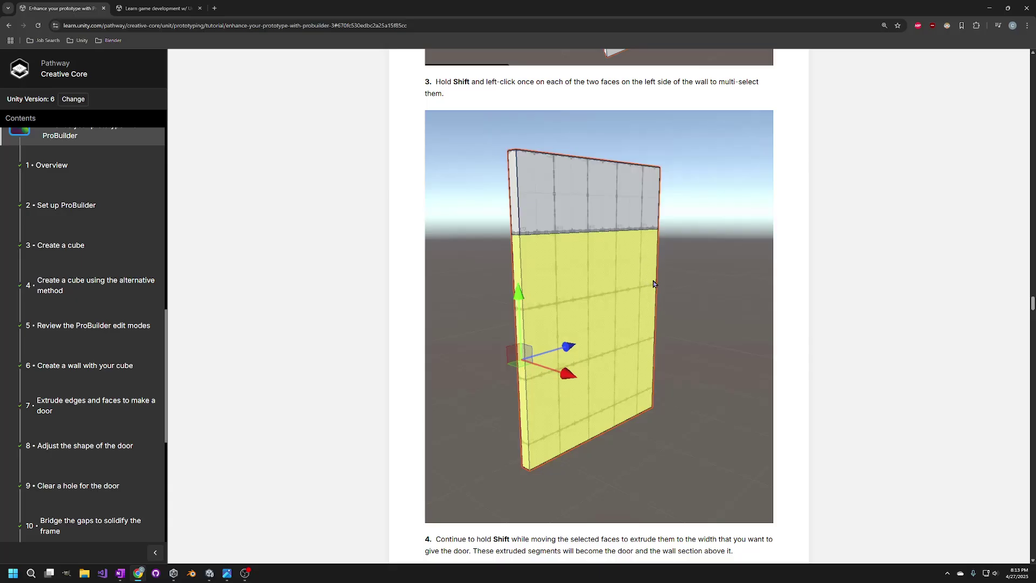
left_click_drag(432, 80, 701, 95)
left_click(699, 96)
Step: Back in Unity, select both the lower and upper narrow side faces at the same end of the wall
key("alt+Tab")
left_click_drag(705, 357, 722, 350, "alt")
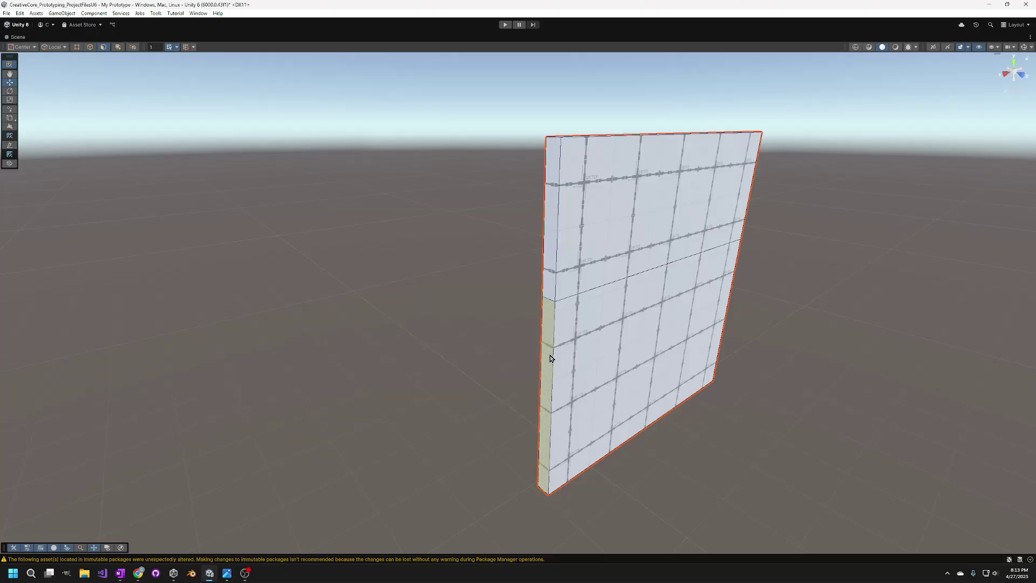
left_click(550, 358)
left_click(551, 287)
left_click(548, 328)
left_click(552, 215)
left_click(549, 331)
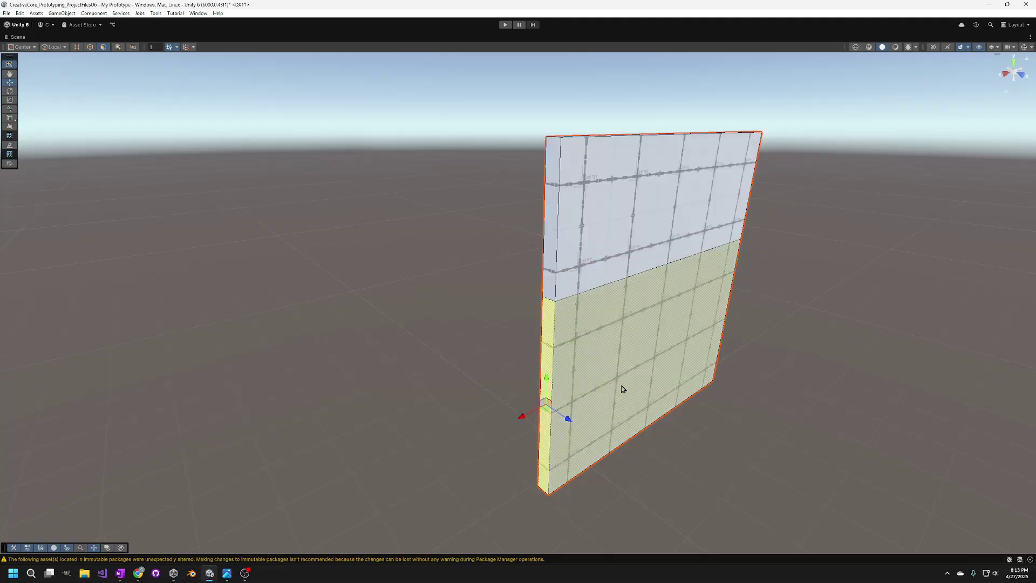
left_click(551, 242, "shift")
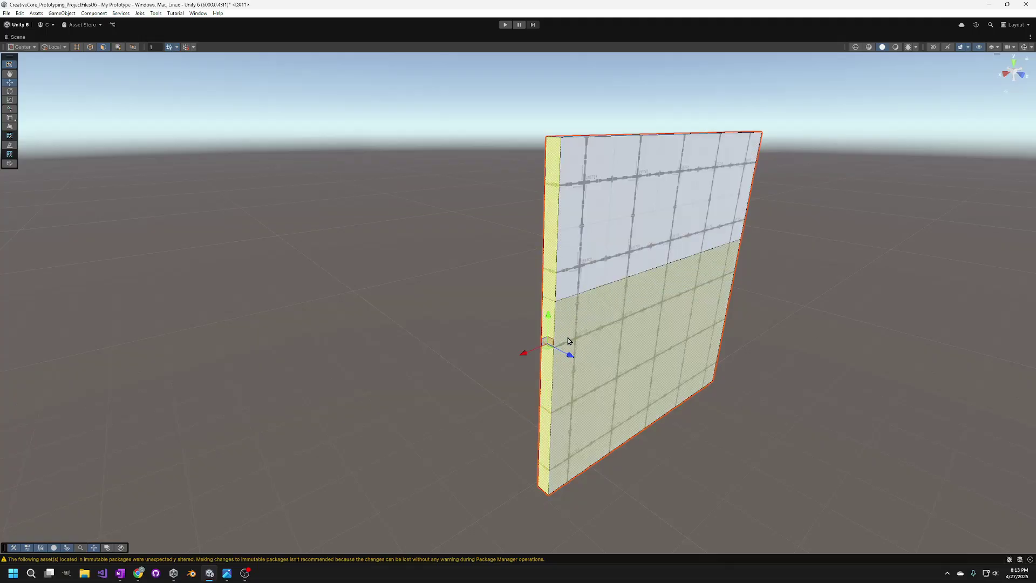
Step: Extrude the two selected side faces outward along the X axis to the width of the door
key("s")
mouse_move(439, 418)
right_mouse_down()
mouse_move(422, 429)
mouse_move(426, 404)
right_mouse_up()
key("w")
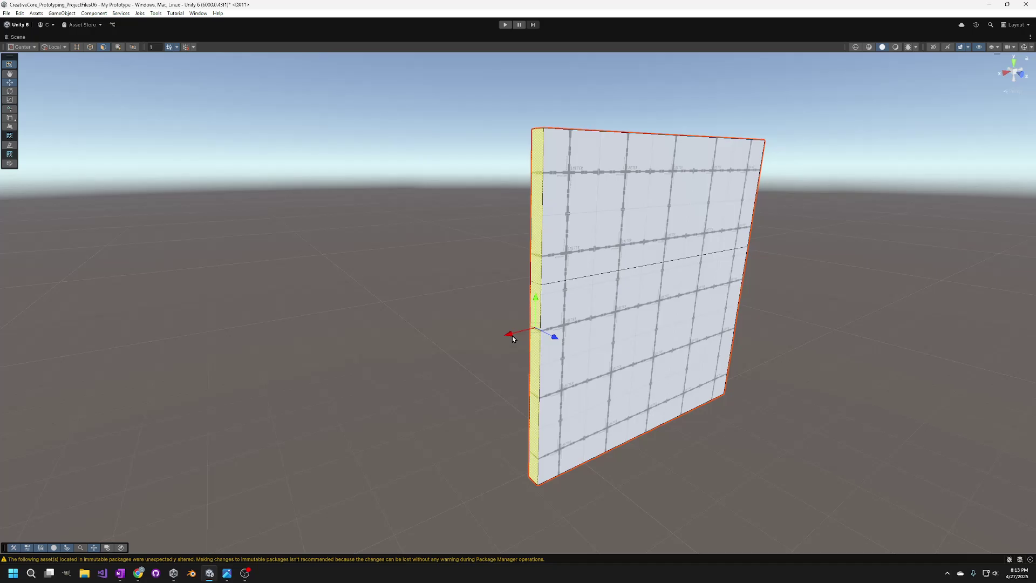
left_click_drag(509, 335, 360, 370)
Step: Extrude the same two side faces outward along X again to continue the wall beyond the door section
right_click_drag(732, 371, 712, 389)
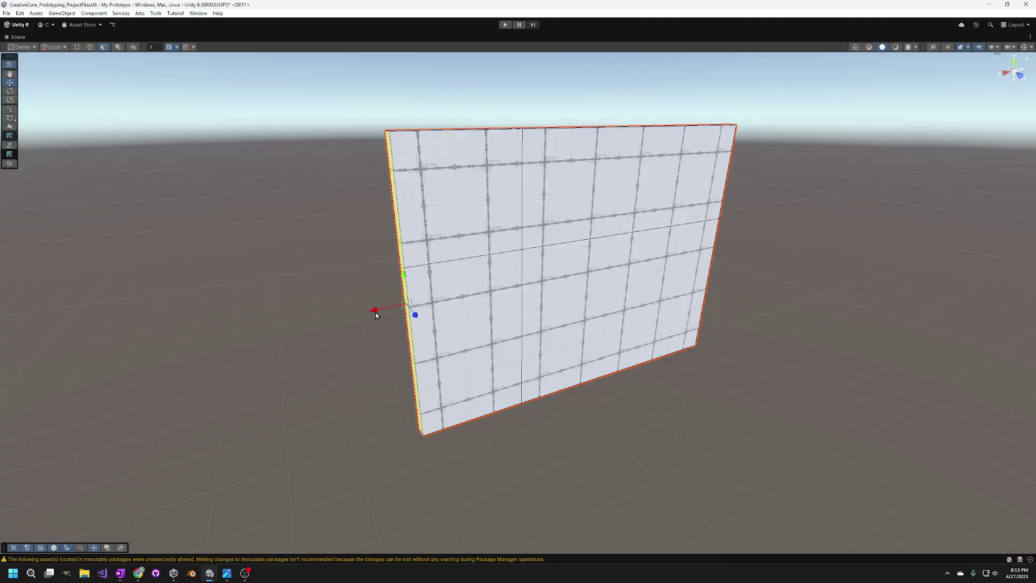
left_click_drag(375, 311, 151, 353)
left_click_drag(616, 471, 616, 470, "alt")
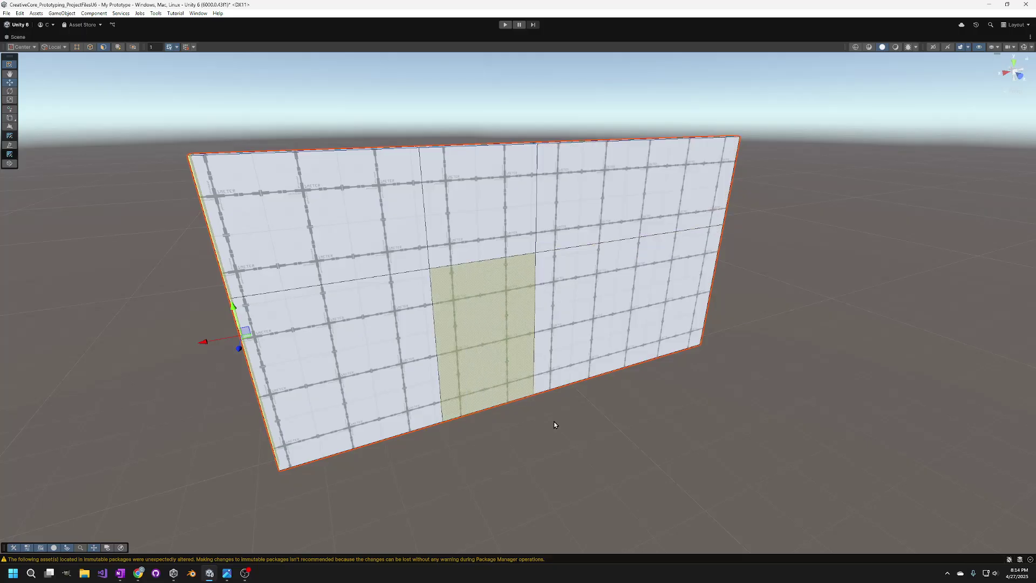
Step: Compare the extruded wall in Unity with the finished-wall image under step 5 of the browser tutorial
key("alt+Tab")
scroll(557, 396, "down", 10)
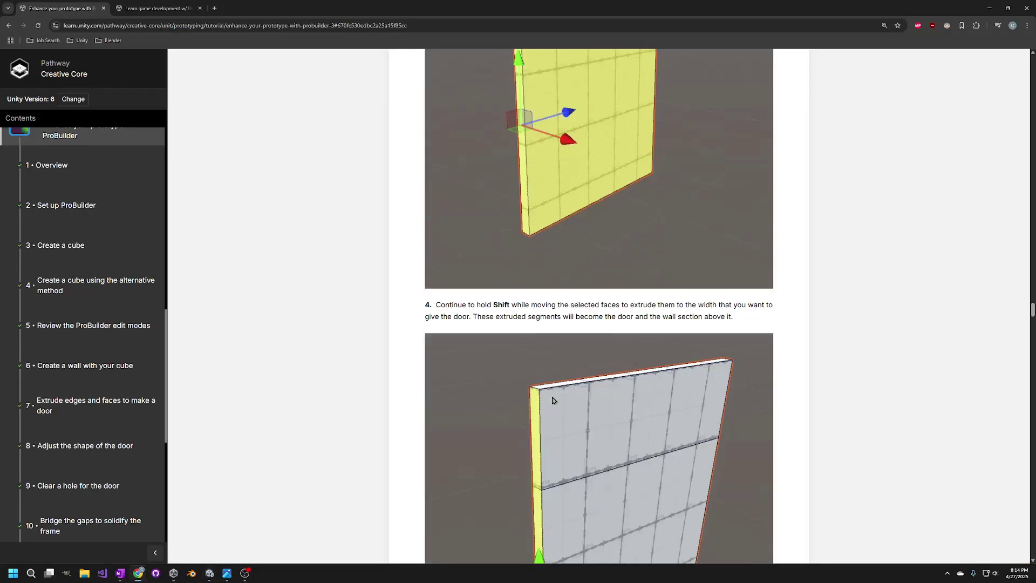
scroll(557, 396, "down", 3)
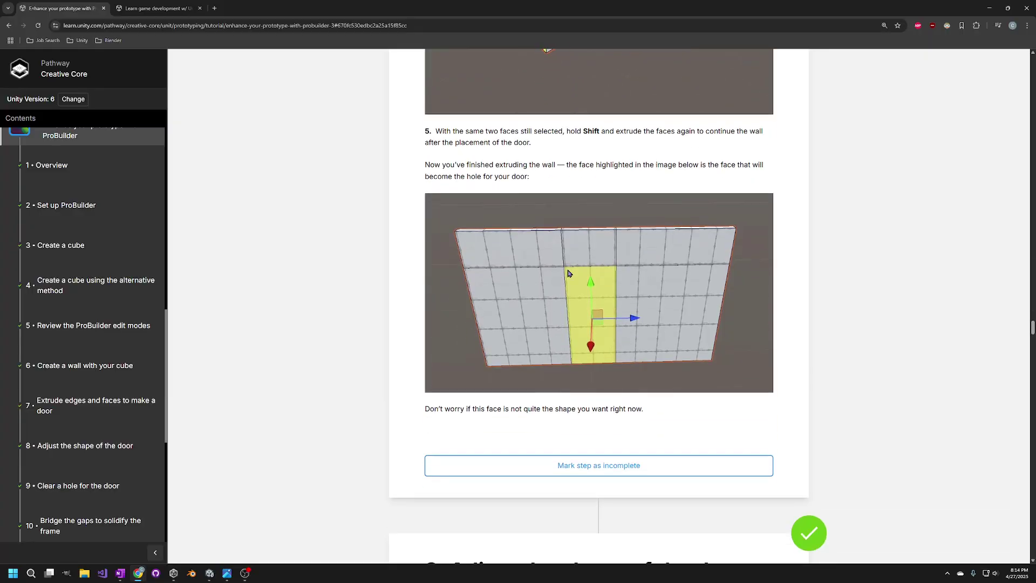
key("alt+Tab")
left_click_drag(604, 338, 578, 328, "alt")
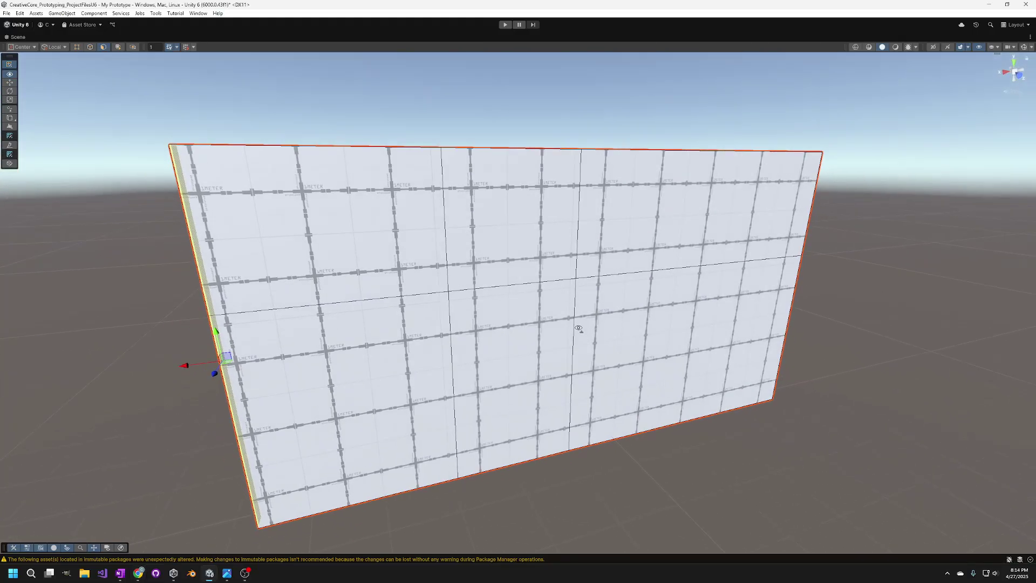
right_click_drag(579, 327, 583, 323)
key("s")
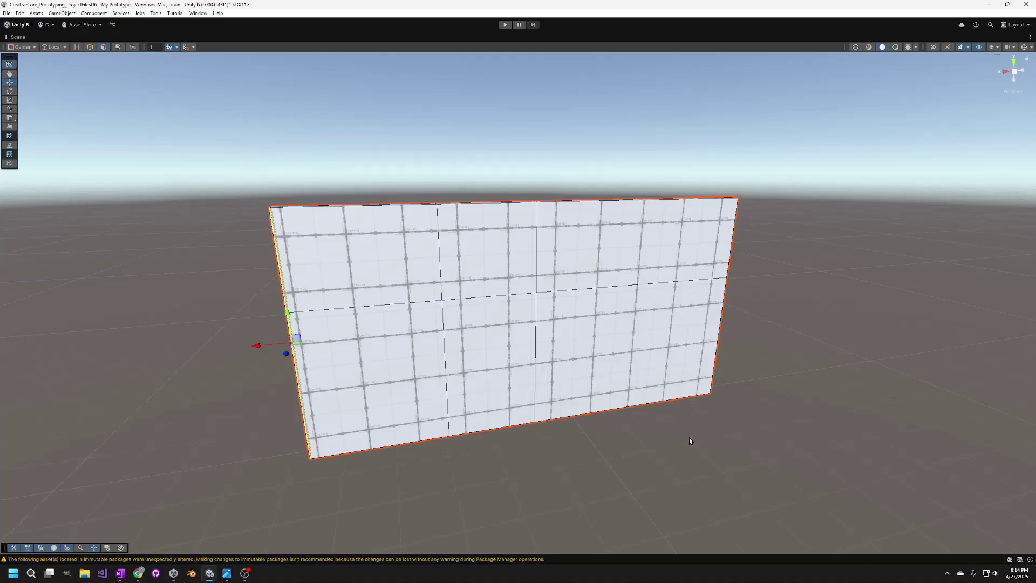
right_click_drag(552, 388, 548, 403)
key("w")
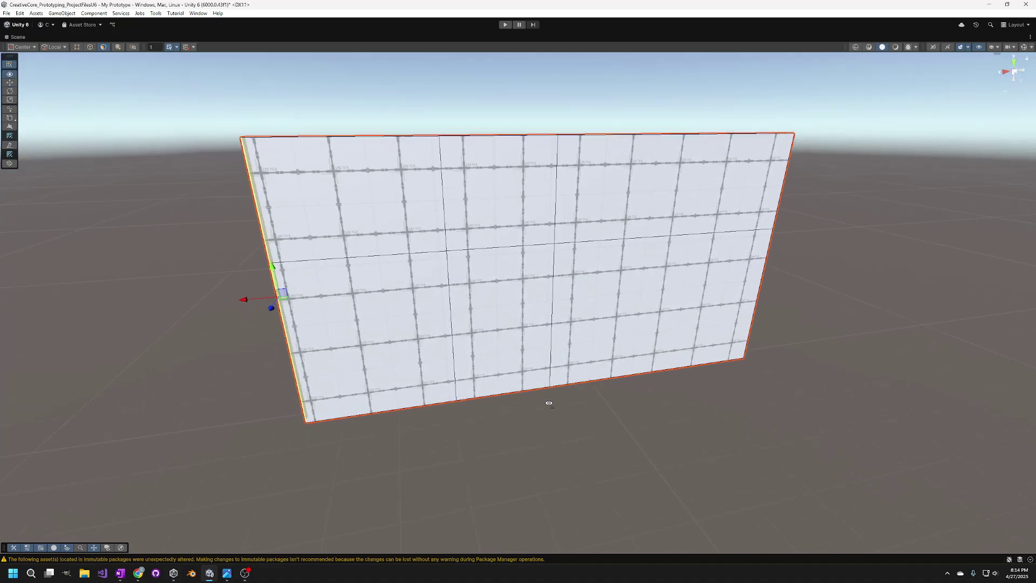
left_click_drag(549, 403, 538, 389, "alt")
key("alt+Tab")
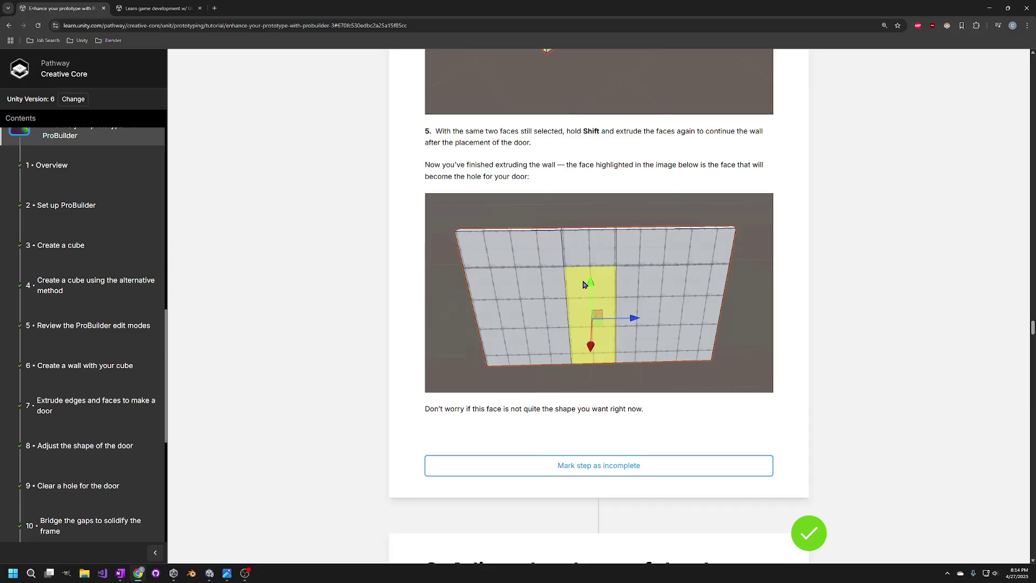